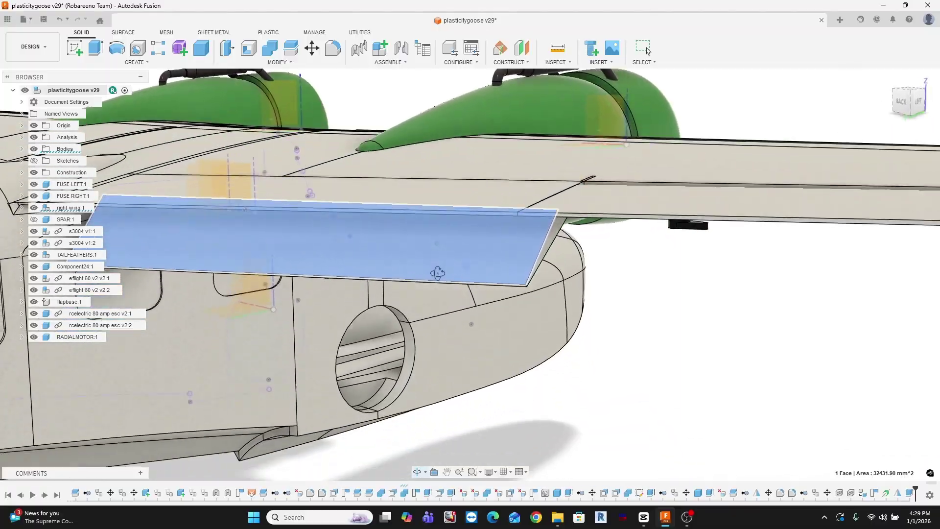
Orbit to look down on the wing and float, then swing the servo horn to retract the tailwheel.
{"action": "middle_click_drag", "start_coordinate": [437, 273], "coordinate": [457, 282], "text": "shift"}
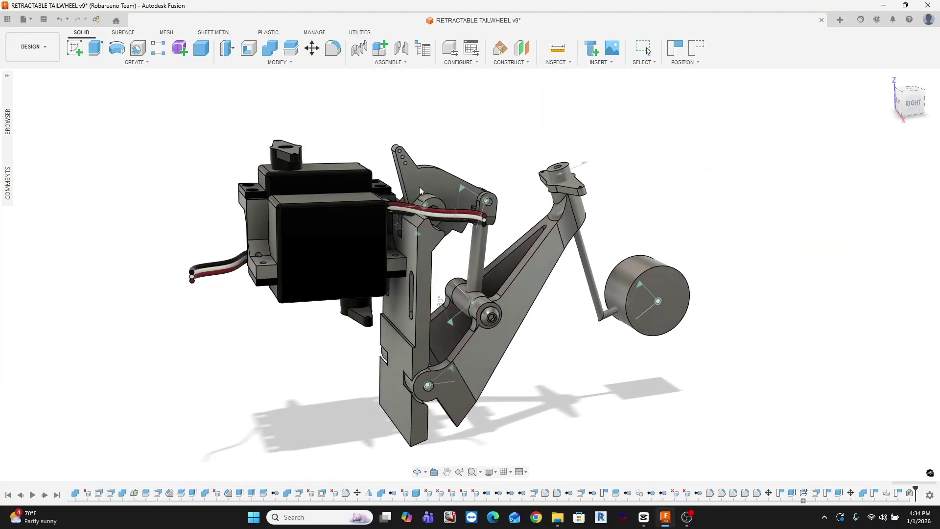
{"action": "mouse_move", "coordinate": [418, 187]}
{"action": "left_mouse_down"}
{"action": "mouse_move", "coordinate": [444, 185]}
{"action": "mouse_move", "coordinate": [414, 192]}
{"action": "left_mouse_up"}
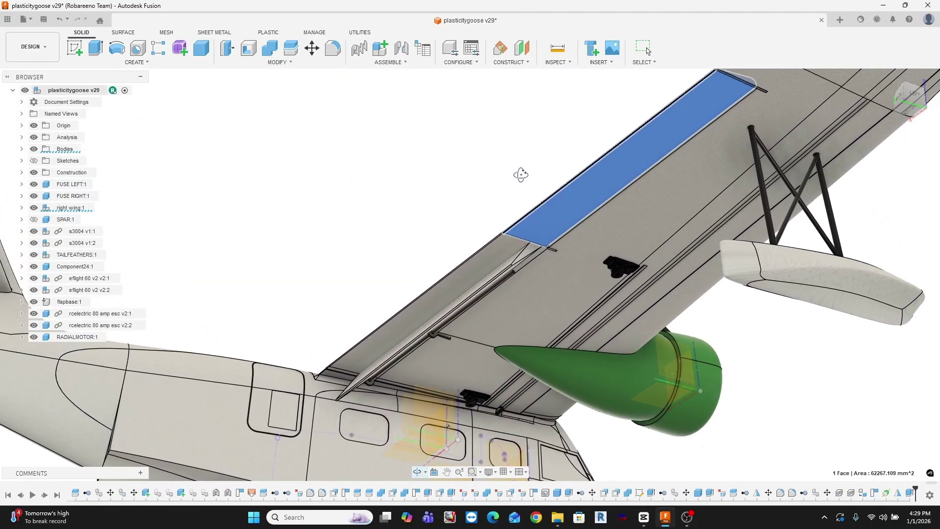
{"action": "scroll", "coordinate": [532, 369], "scroll_direction": "up", "scroll_amount": 5}
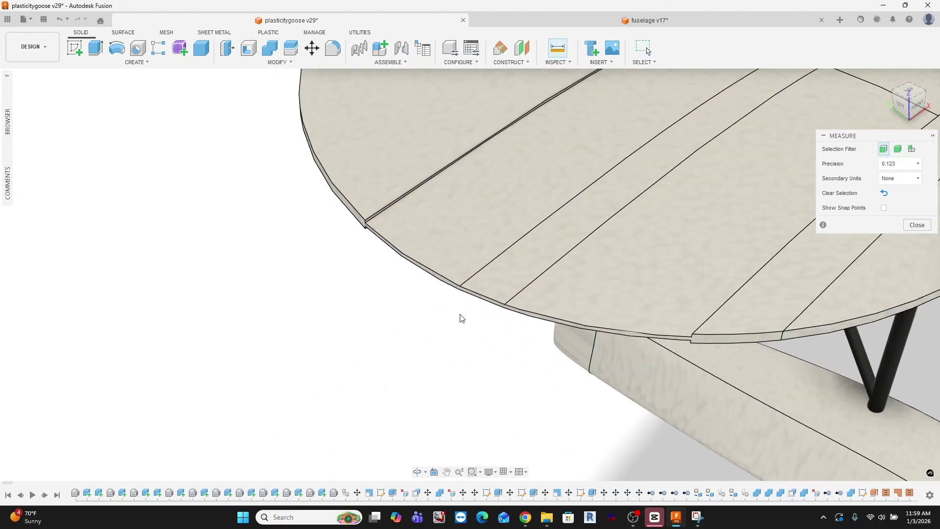
Measure between the two wing-tip vertices at X ±47.618 in, giving a 95.237 in span.
{"action": "left_click", "coordinate": [460, 290]}
{"action": "scroll", "coordinate": [569, 197], "scroll_direction": "down", "scroll_amount": 8}
{"action": "scroll", "coordinate": [745, 138], "scroll_direction": "up", "scroll_amount": 8}
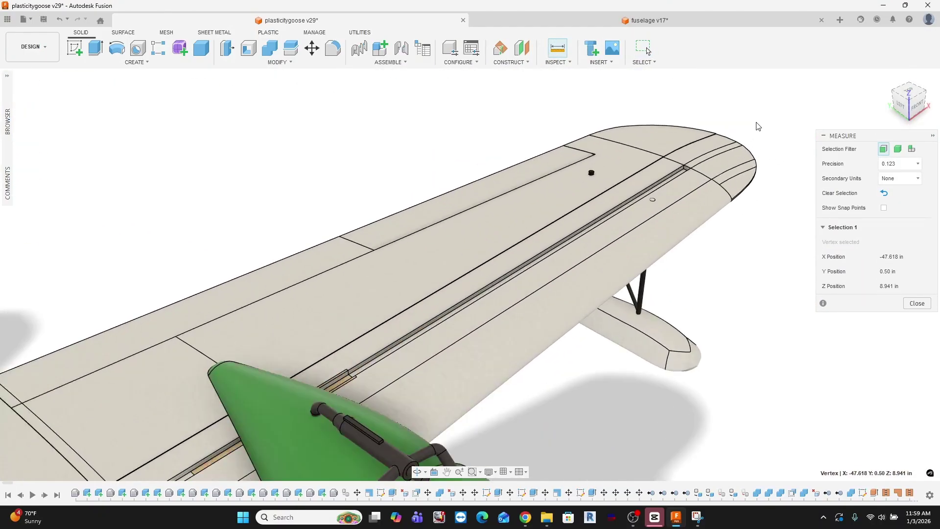
{"action": "left_click", "coordinate": [731, 151]}
{"action": "scroll", "coordinate": [668, 251], "scroll_direction": "down", "scroll_amount": 8}
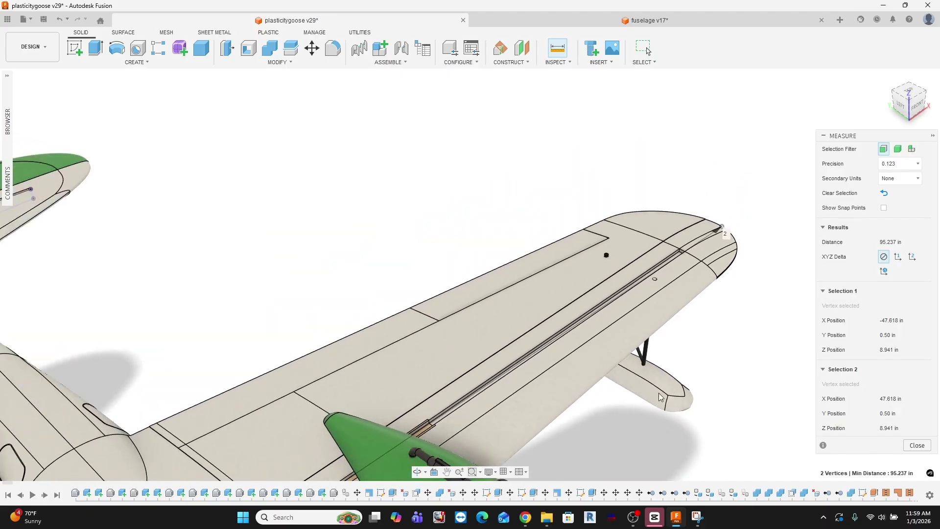
{"action": "scroll", "coordinate": [771, 227], "scroll_direction": "up", "scroll_amount": 5}
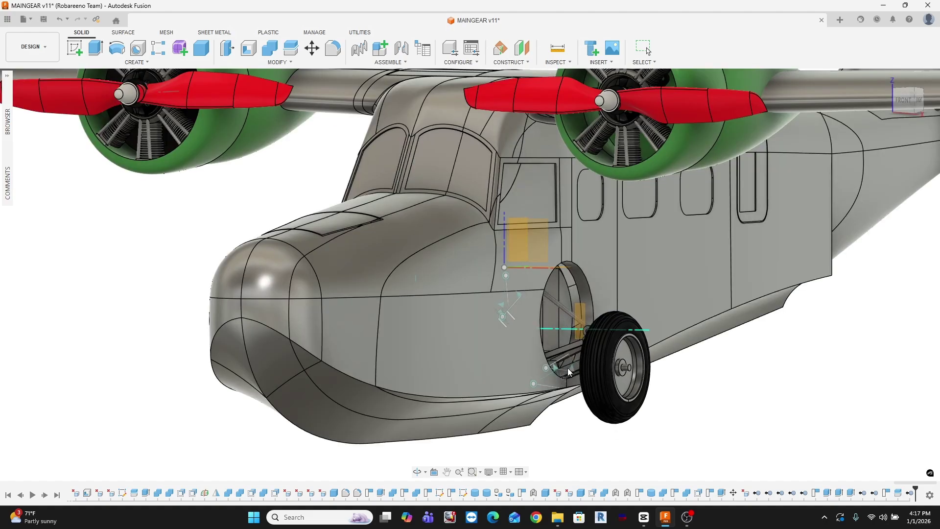
Drag the main gear strut so the wheel rotates up into the fuselage.
{"action": "left_click_drag", "start_coordinate": [568, 368], "coordinate": [553, 354]}
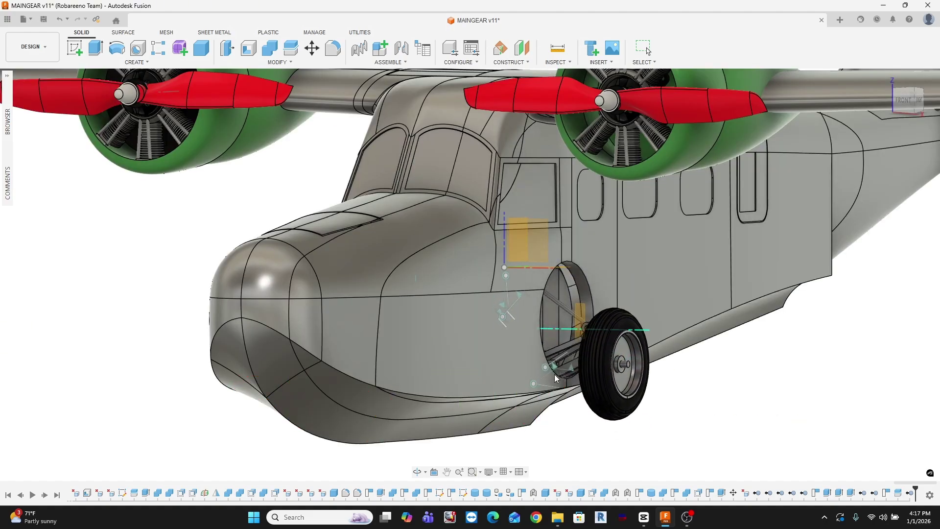
{"action": "left_click_drag", "start_coordinate": [554, 404], "coordinate": [547, 377]}
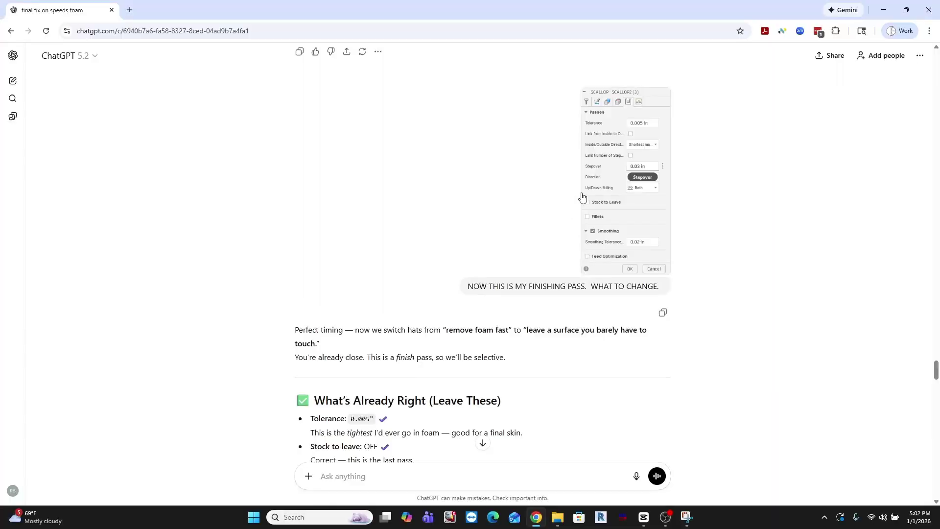
Enlarge and close the finishing-pass screenshot, then scroll to the 0.045–0.06" stepover advice.
{"action": "left_click", "coordinate": [587, 196]}
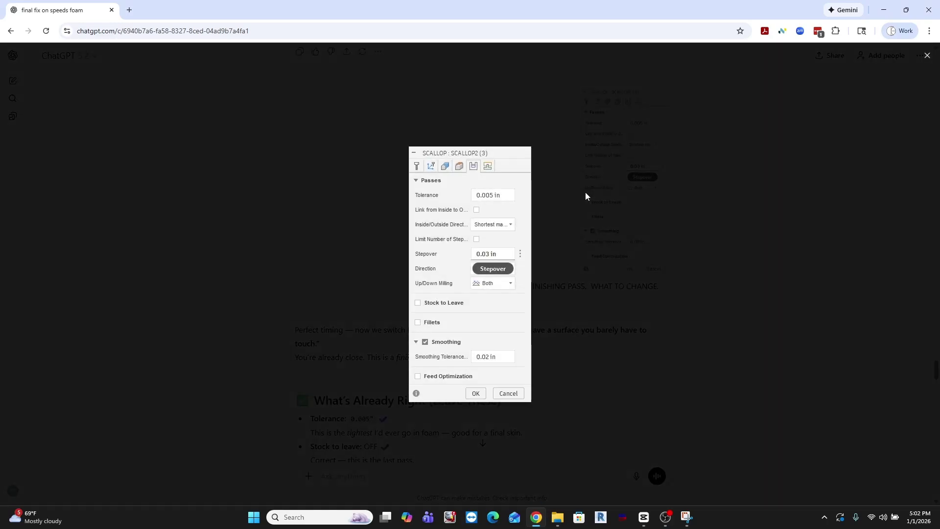
{"action": "left_click", "coordinate": [588, 252]}
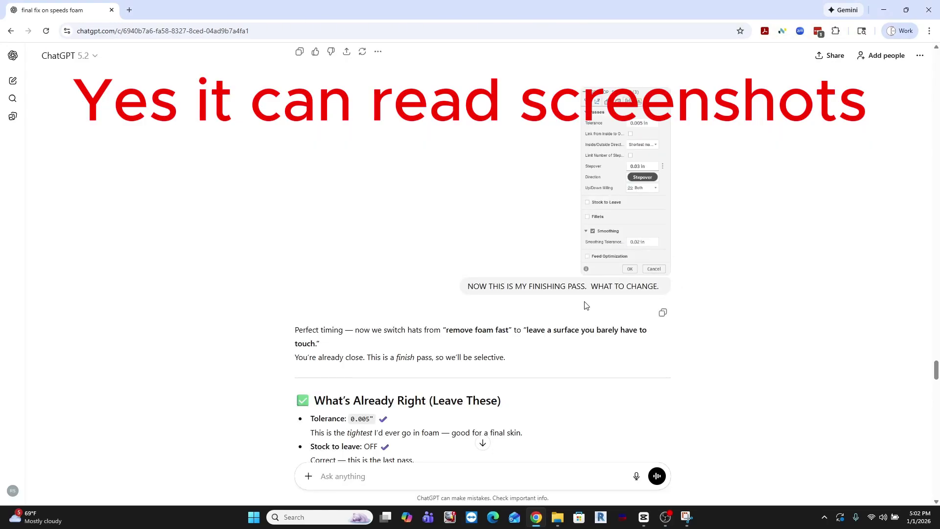
{"action": "scroll", "coordinate": [738, 296], "scroll_direction": "down", "scroll_amount": 2}
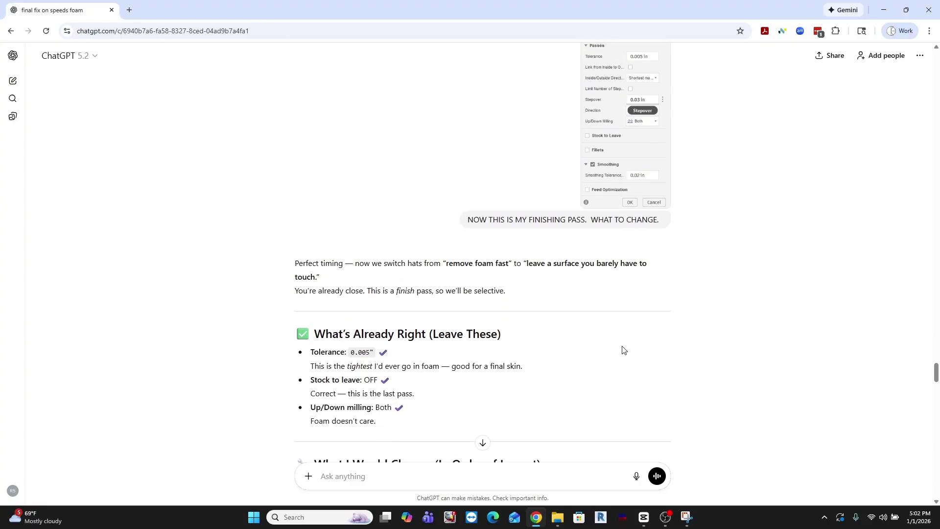
{"action": "scroll", "coordinate": [621, 353], "scroll_direction": "down", "scroll_amount": 2}
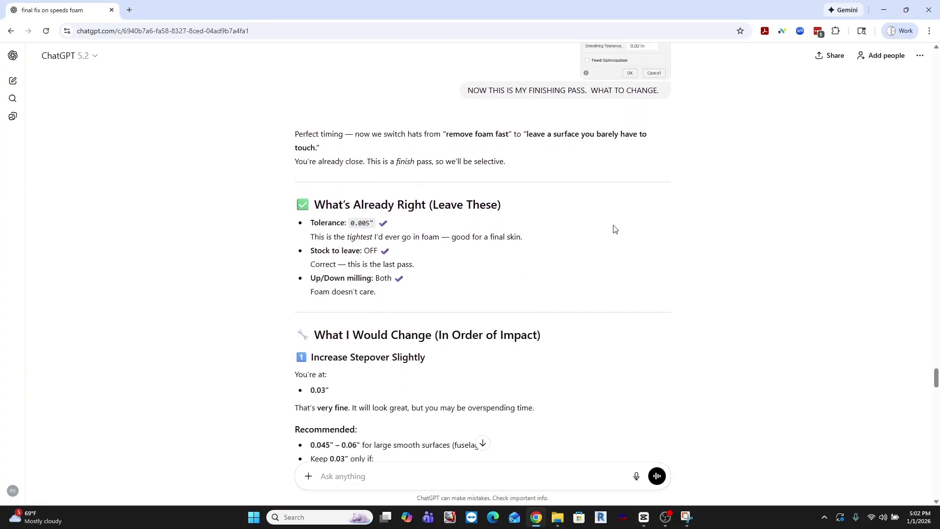
{"action": "scroll", "coordinate": [616, 230], "scroll_direction": "down", "scroll_amount": 3}
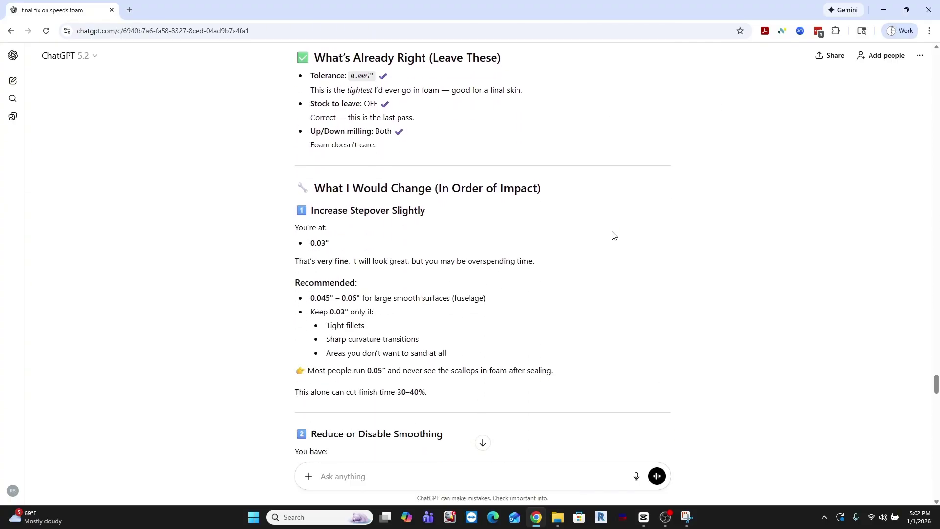
{"action": "scroll", "coordinate": [603, 236], "scroll_direction": "down", "scroll_amount": 1}
{"action": "scroll", "coordinate": [532, 272], "scroll_direction": "down", "scroll_amount": 1}
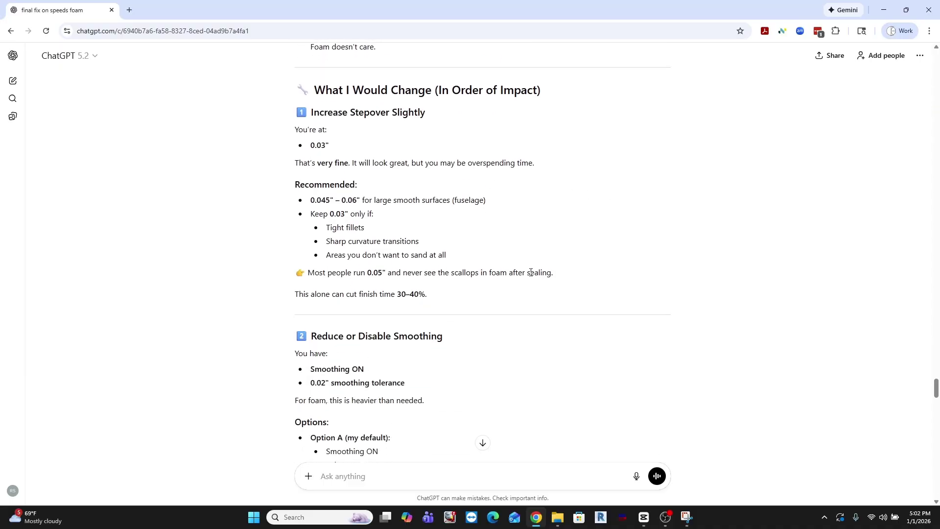
{"action": "scroll", "coordinate": [499, 316], "scroll_direction": "down", "scroll_amount": 1}
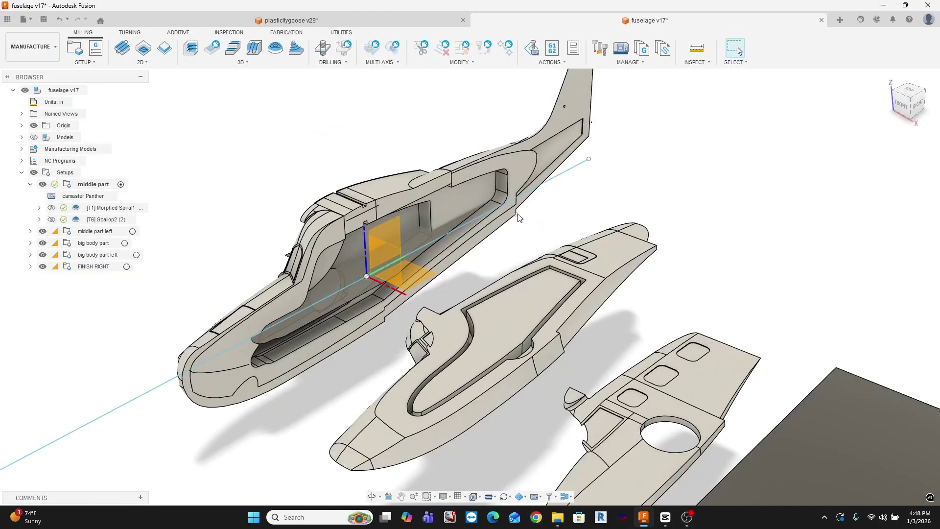
Show the machining time estimate for [T1] Morphed Spiral1: 0:41:13.
{"action": "left_click", "coordinate": [120, 208]}
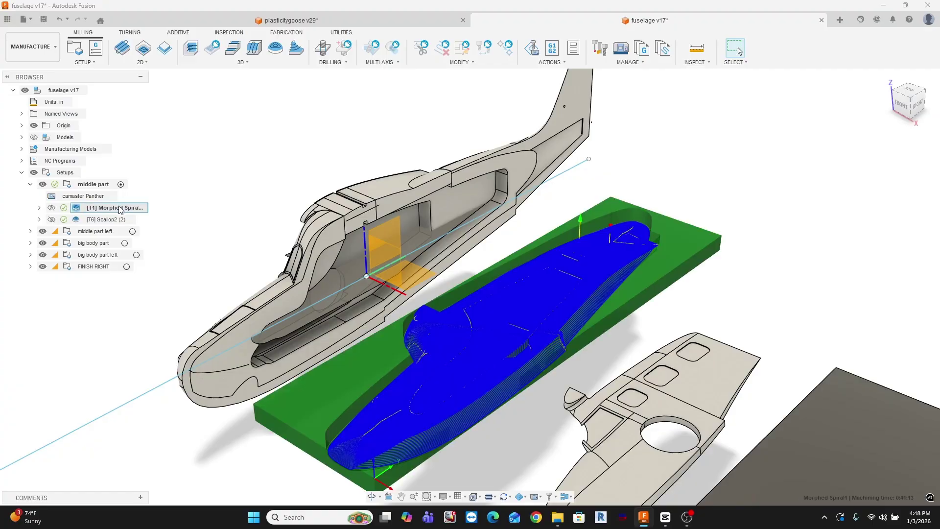
{"action": "right_click", "coordinate": [120, 210]}
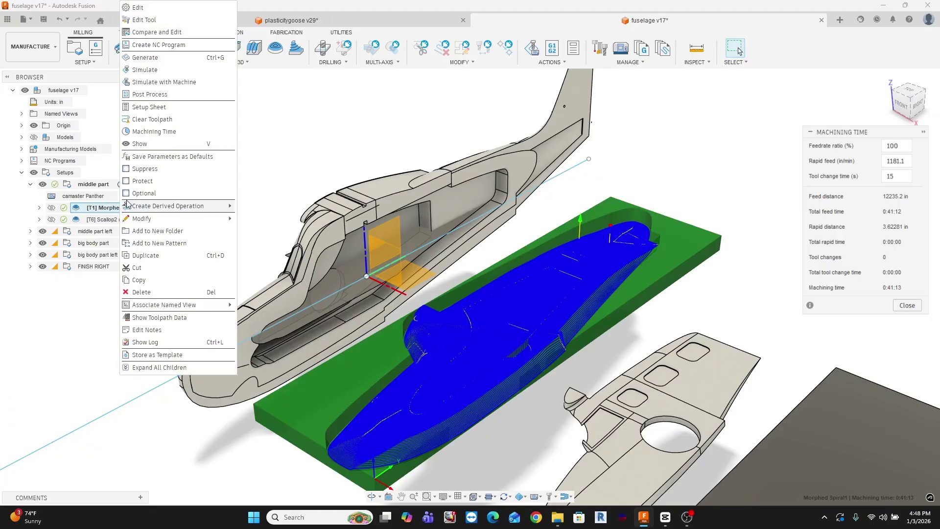
{"action": "left_click", "coordinate": [146, 133]}
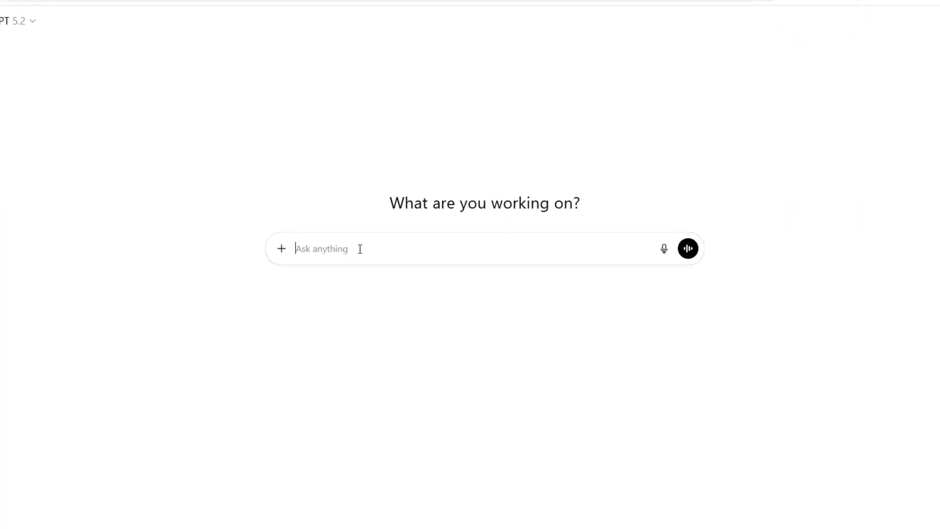
Type 'Your a good friend Charlie Brown!' into the new chat's message box.
{"action": "type", "text": "Your a good f"}
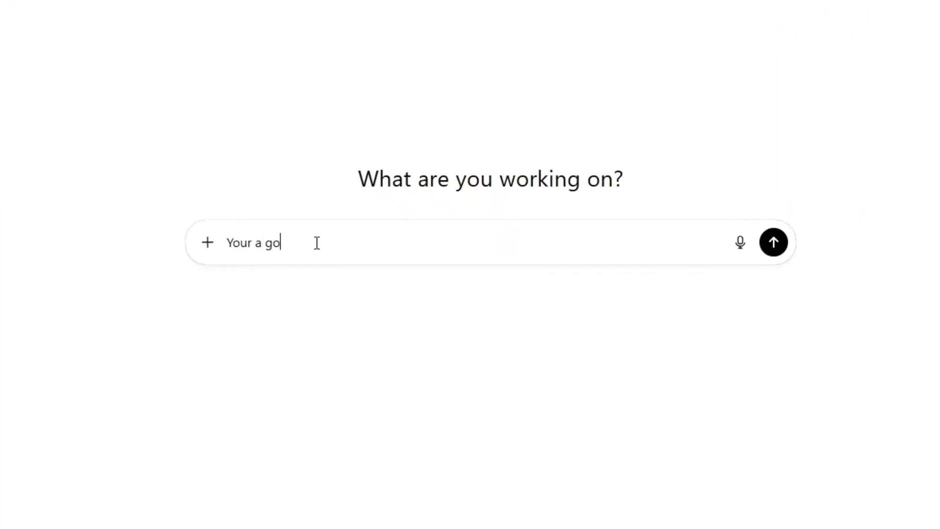
{"action": "type", "text": "riend Charlie Brow"}
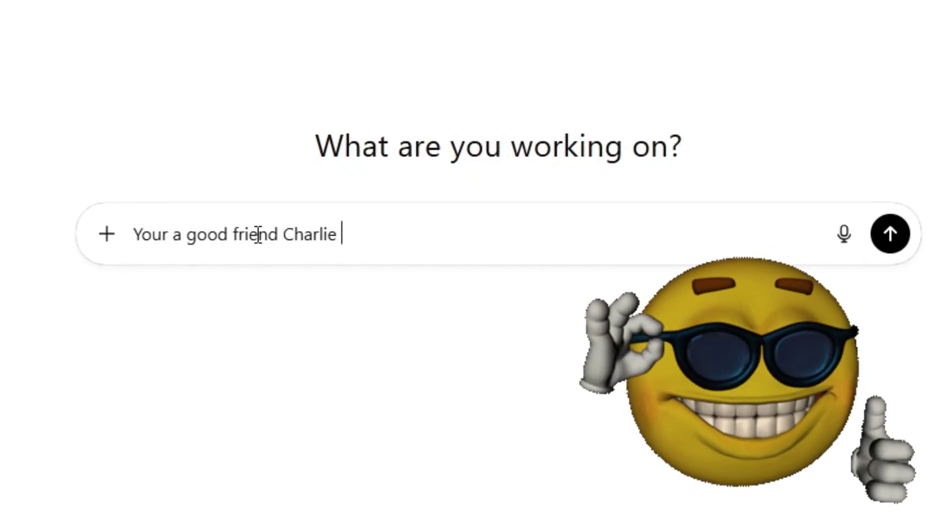
{"action": "type", "text": "n!"}
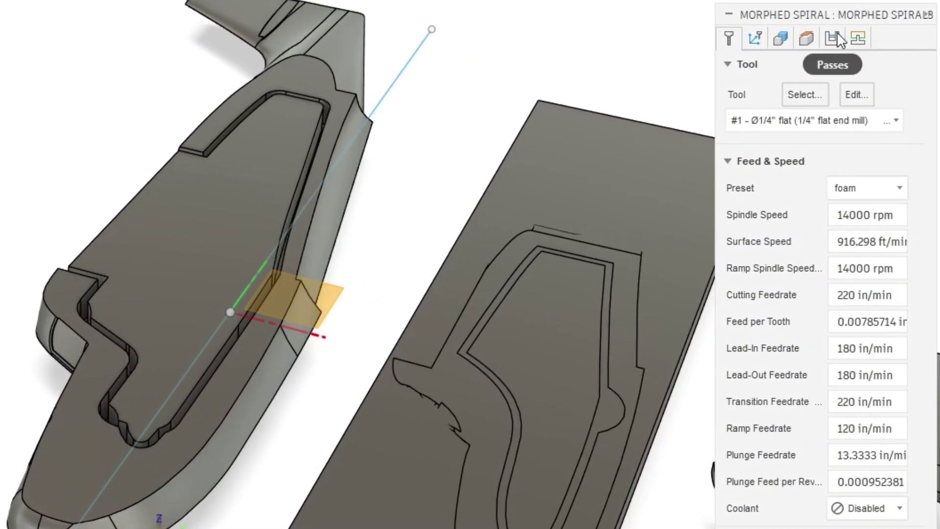
Bring up the Morphed Spiral pass settings to review the stepover.
{"action": "left_click", "coordinate": [835, 37]}
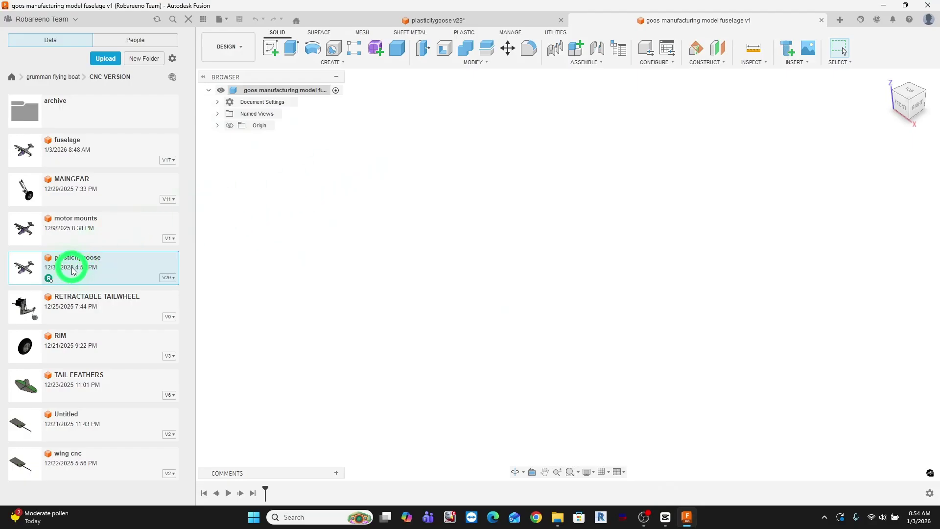
Place plasticitygoose v29 into the canvas, close the Data panel, and switch to Manufacture.
{"action": "left_click_drag", "start_coordinate": [72, 271], "coordinate": [609, 220]}
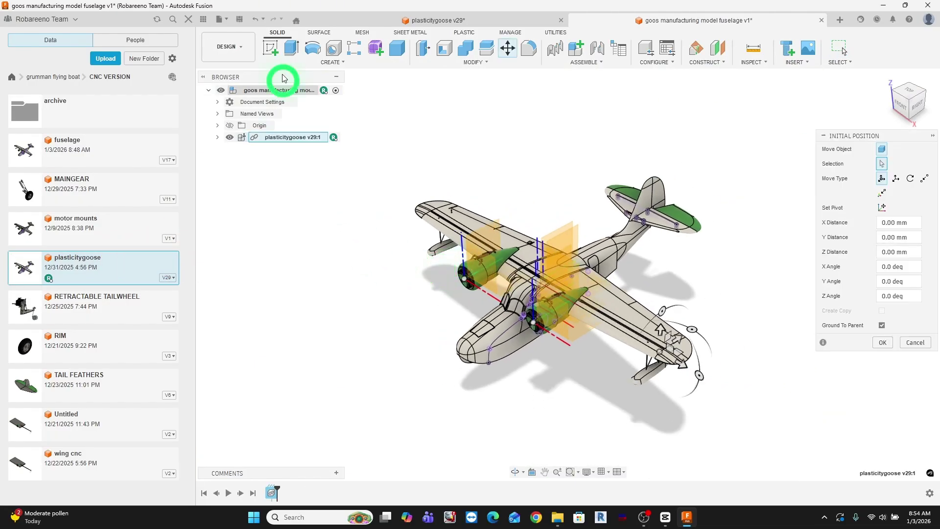
{"action": "left_click", "coordinate": [204, 22]}
{"action": "left_click", "coordinate": [32, 46]}
{"action": "left_click", "coordinate": [28, 157]}
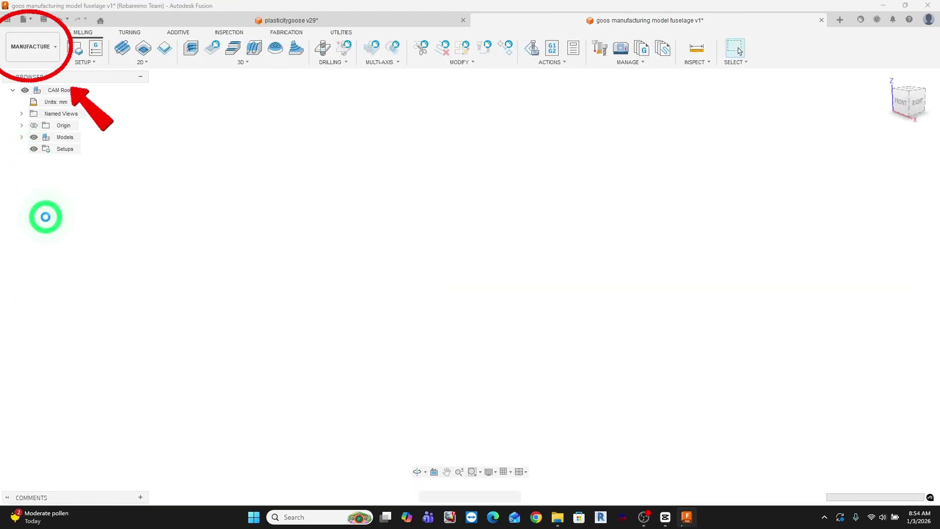
Create Manufacturing Model 1, hide the left wing parts, and select the top fuselage cover face.
{"action": "left_click", "coordinate": [83, 62]}
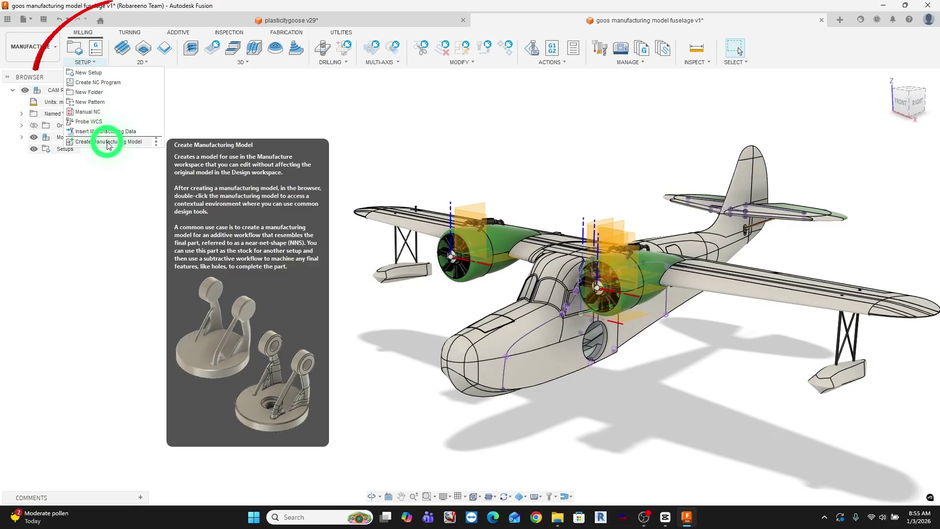
{"action": "left_click", "coordinate": [108, 142]}
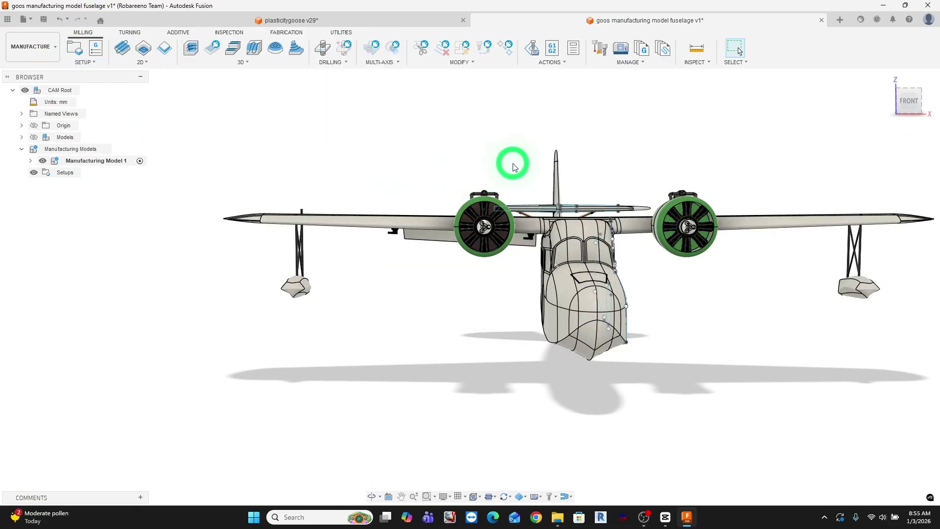
{"action": "left_click_drag", "start_coordinate": [512, 164], "coordinate": [196, 319]}
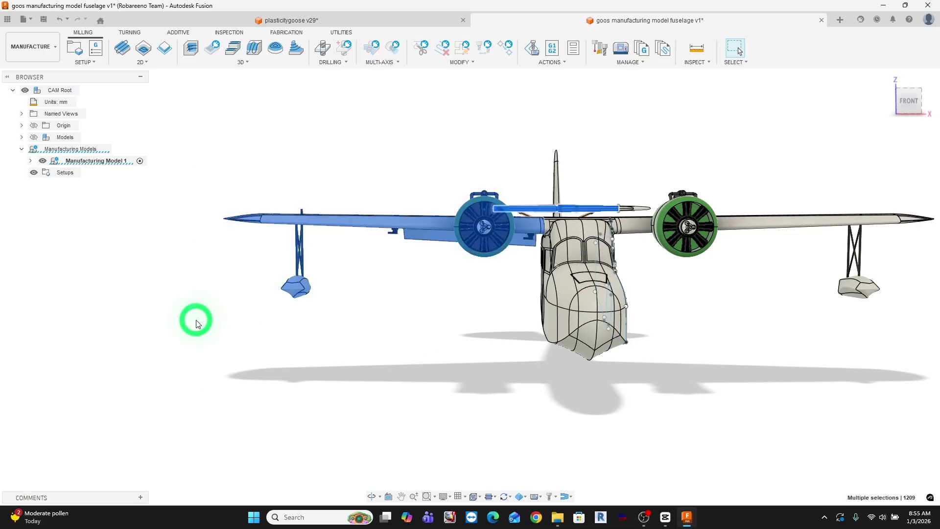
{"action": "key", "text": "v"}
{"action": "middle_click_drag", "start_coordinate": [909, 160], "coordinate": [701, 249], "text": "shift"}
{"action": "left_click", "coordinate": [701, 249]}
Hide the top cover face and rotate the fuselage half 75 degrees about X.
{"action": "key", "text": "v"}
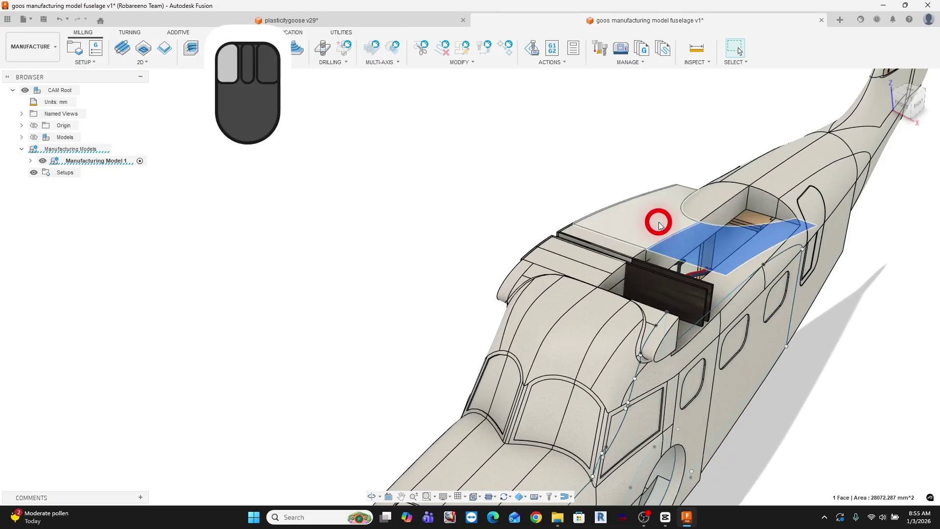
{"action": "key", "text": "v"}
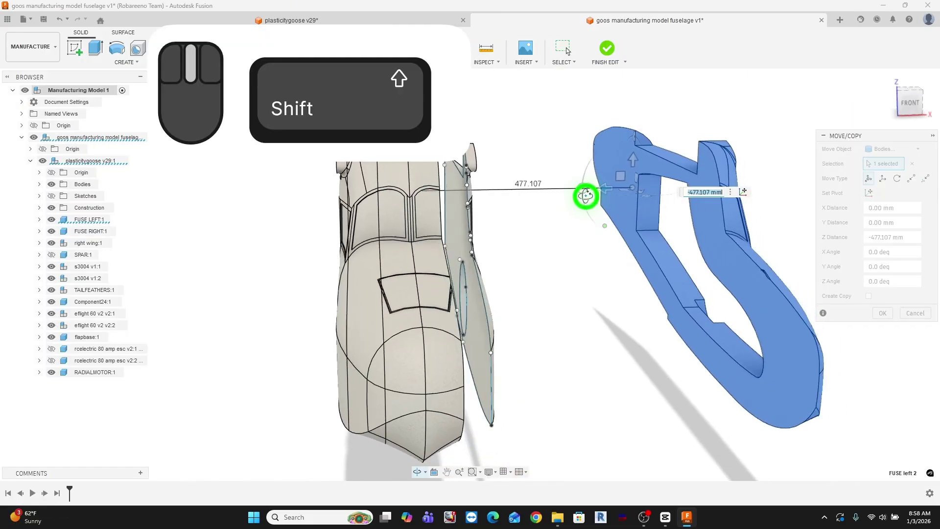
{"action": "middle_click_drag", "start_coordinate": [588, 198], "coordinate": [580, 194], "text": "shift"}
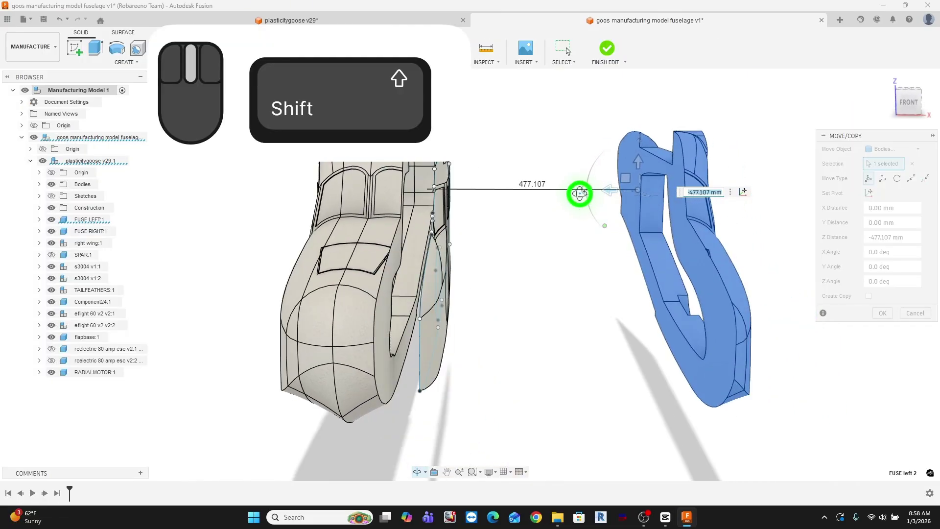
{"action": "left_click_drag", "start_coordinate": [605, 226], "coordinate": [633, 235]}
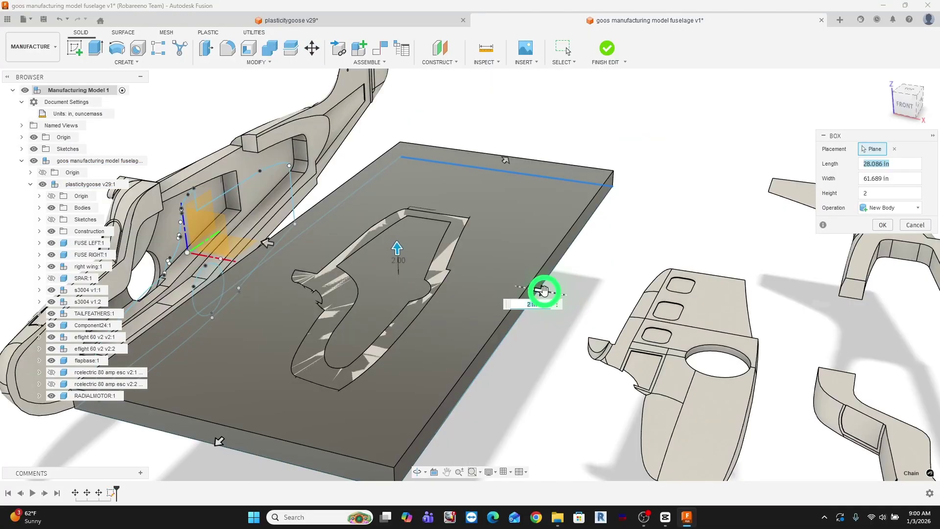
Size the stock box to length 18 in, width 58.107 in and height 2 in.
{"action": "left_click_drag", "start_coordinate": [544, 290], "coordinate": [488, 298]}
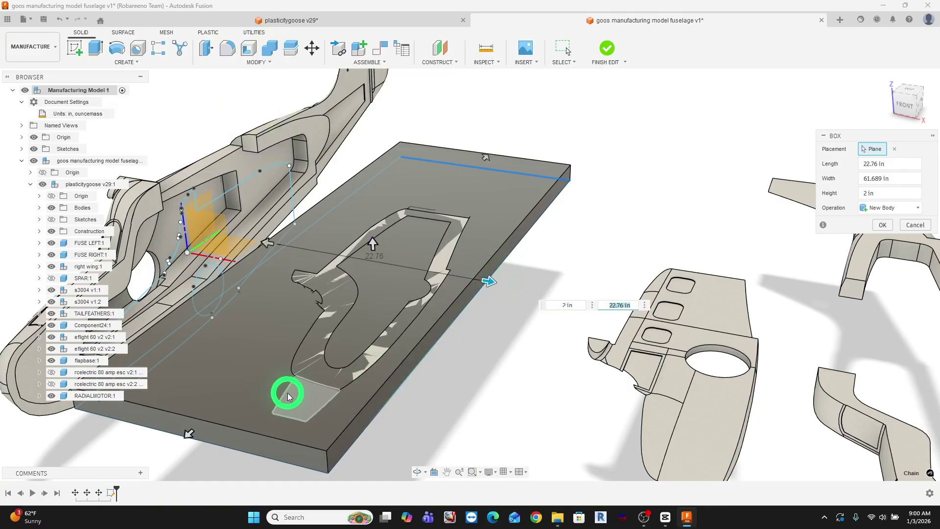
{"action": "left_click_drag", "start_coordinate": [189, 433], "coordinate": [213, 422]}
{"action": "middle_click_drag", "start_coordinate": [266, 409], "coordinate": [319, 306], "text": "shift"}
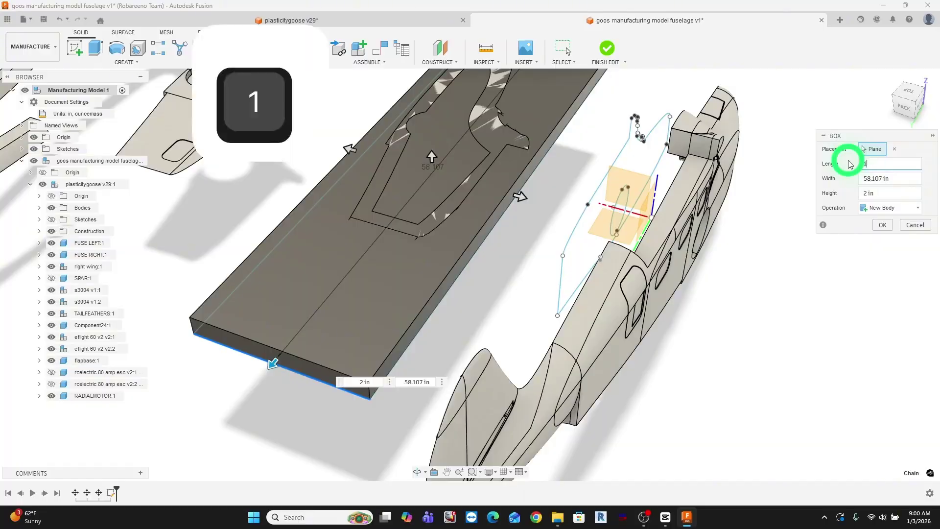
{"action": "type", "text": "1"}
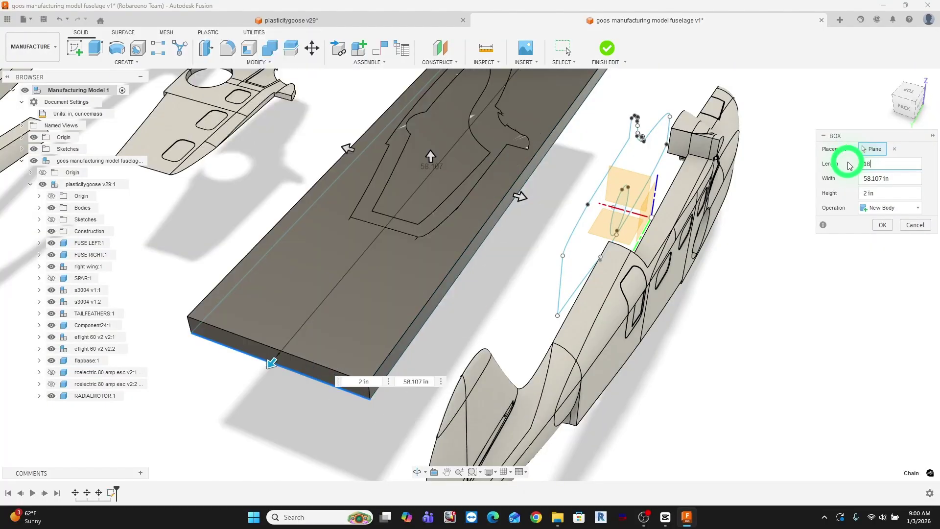
{"action": "key", "text": "Tab"}
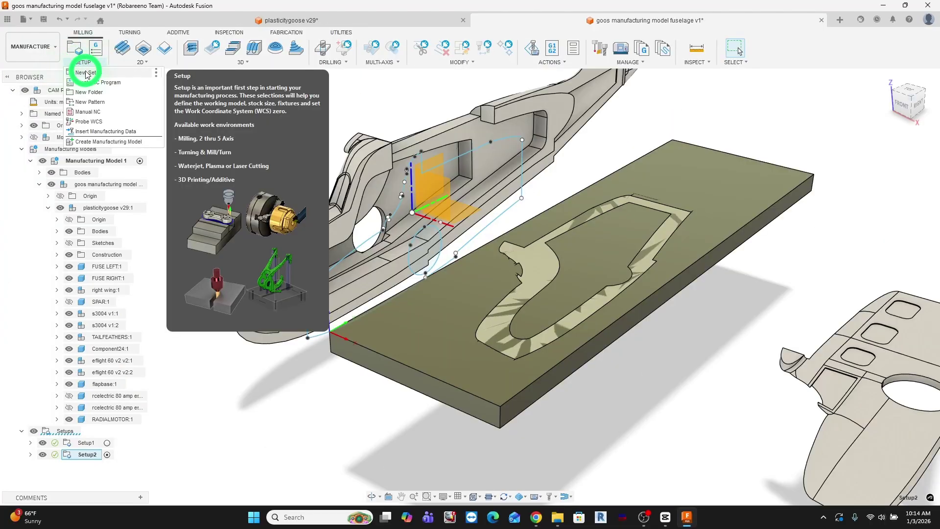
Create a new setup and assign it the camaster Panther 3-axis machine from the Fusion machine library.
{"action": "left_click", "coordinate": [85, 73]}
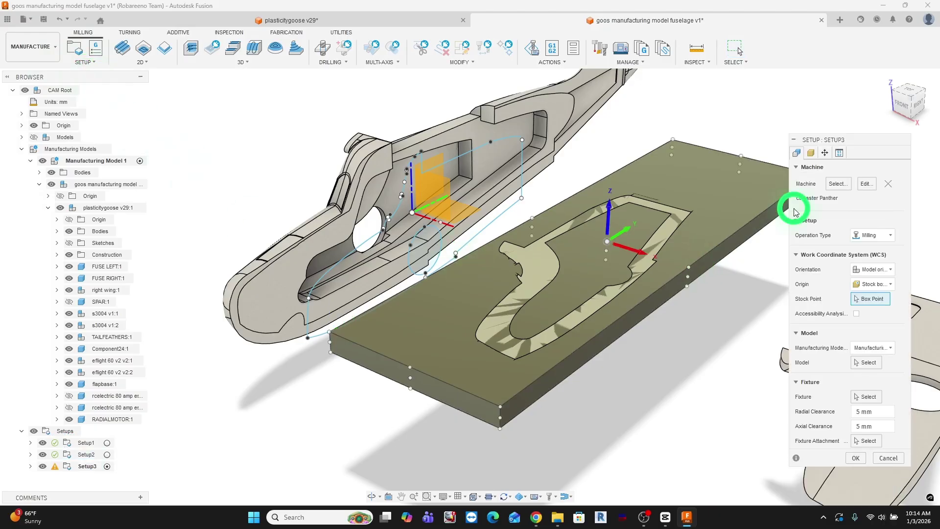
{"action": "left_click", "coordinate": [837, 185]}
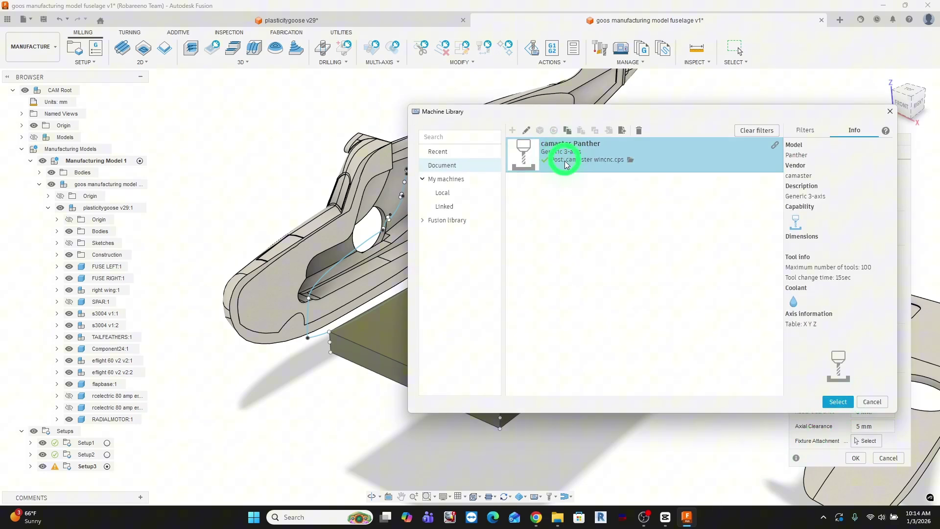
{"action": "left_click", "coordinate": [424, 223]}
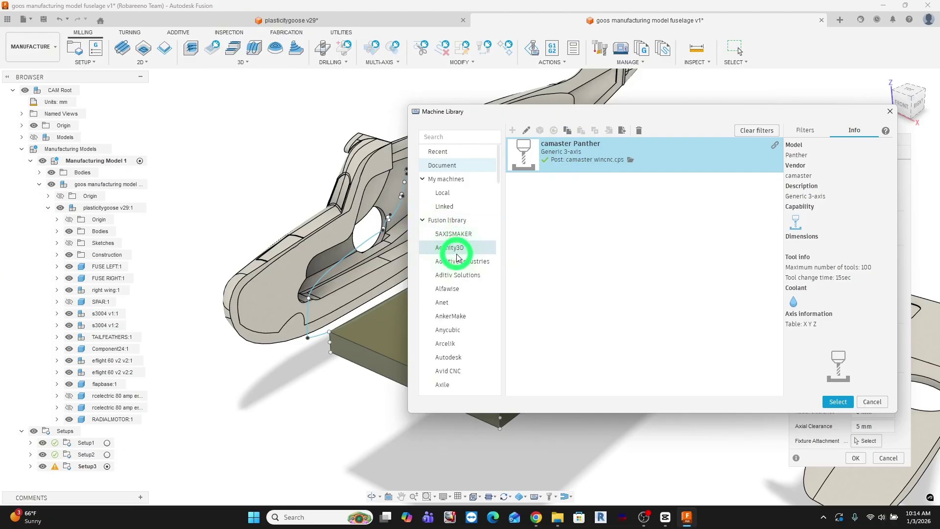
{"action": "scroll", "coordinate": [447, 244], "scroll_direction": "down", "scroll_amount": 5}
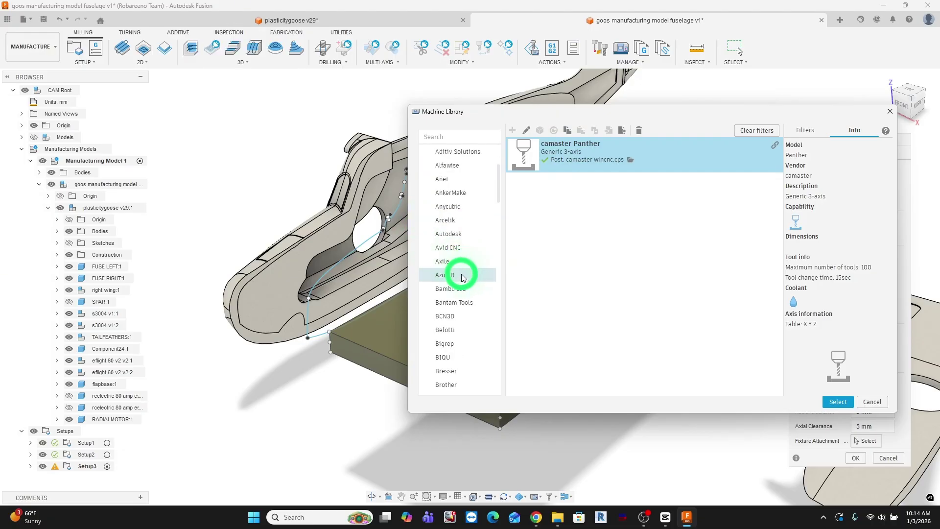
{"action": "scroll", "coordinate": [462, 274], "scroll_direction": "down", "scroll_amount": 3}
{"action": "scroll", "coordinate": [463, 281], "scroll_direction": "down", "scroll_amount": 2}
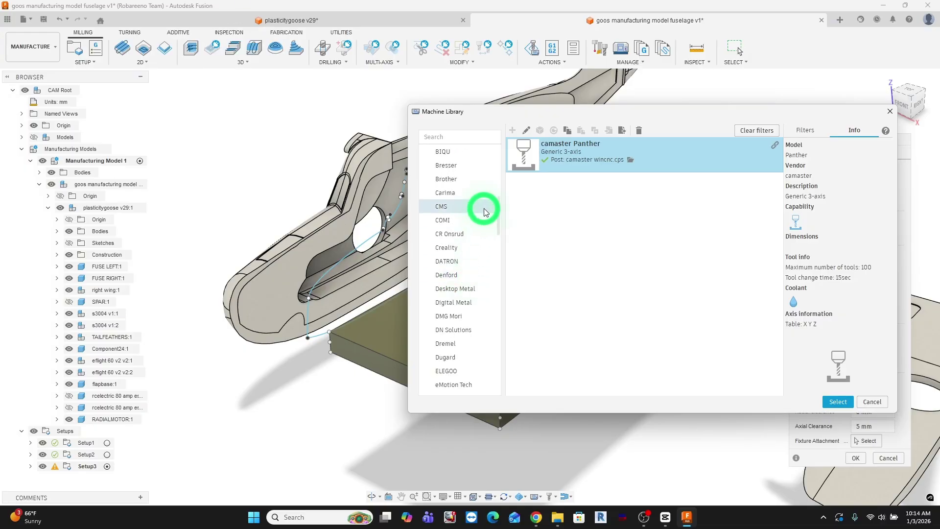
{"action": "scroll", "coordinate": [473, 350], "scroll_direction": "down", "scroll_amount": 1}
{"action": "scroll", "coordinate": [473, 352], "scroll_direction": "down", "scroll_amount": 2}
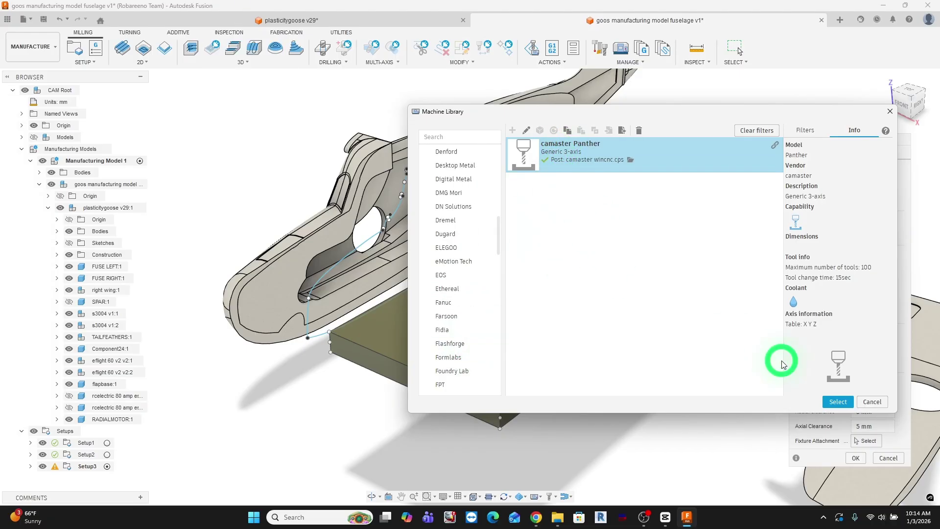
{"action": "left_click", "coordinate": [838, 402]}
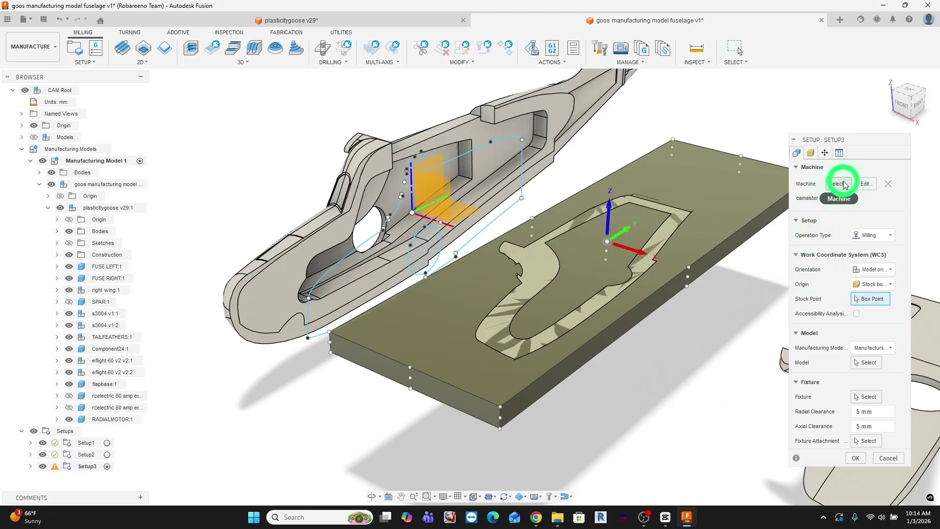
Set the stock mode to From solid, using the foam plate as stock.
{"action": "left_click", "coordinate": [812, 153]}
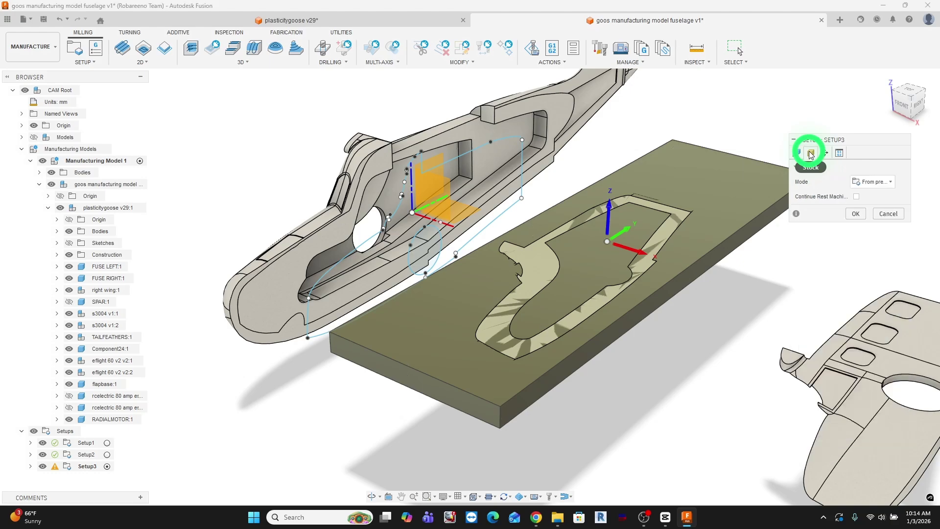
{"action": "left_click", "coordinate": [889, 182]}
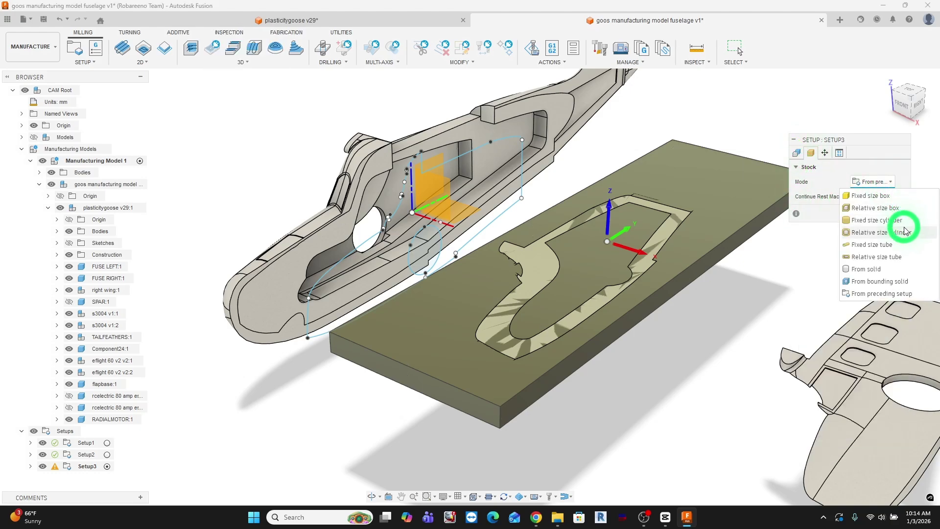
{"action": "left_click", "coordinate": [874, 269]}
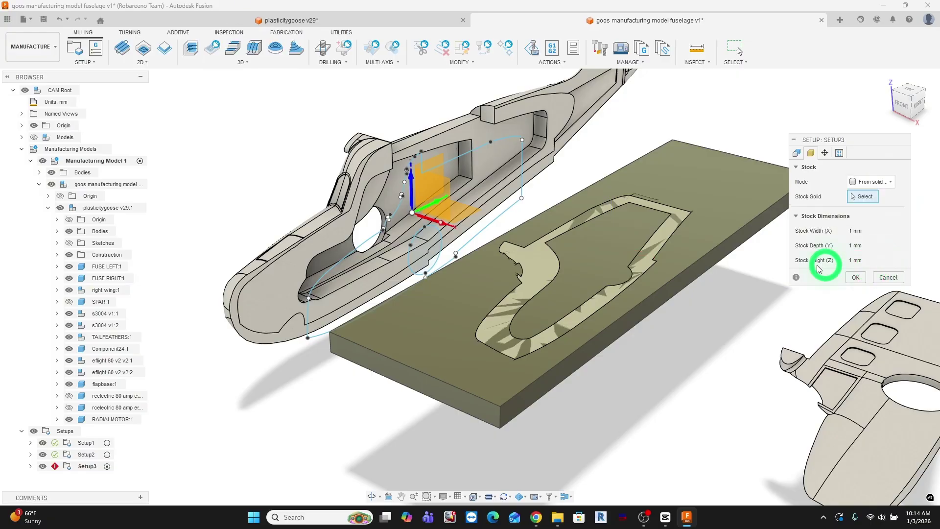
{"action": "left_click", "coordinate": [722, 188]}
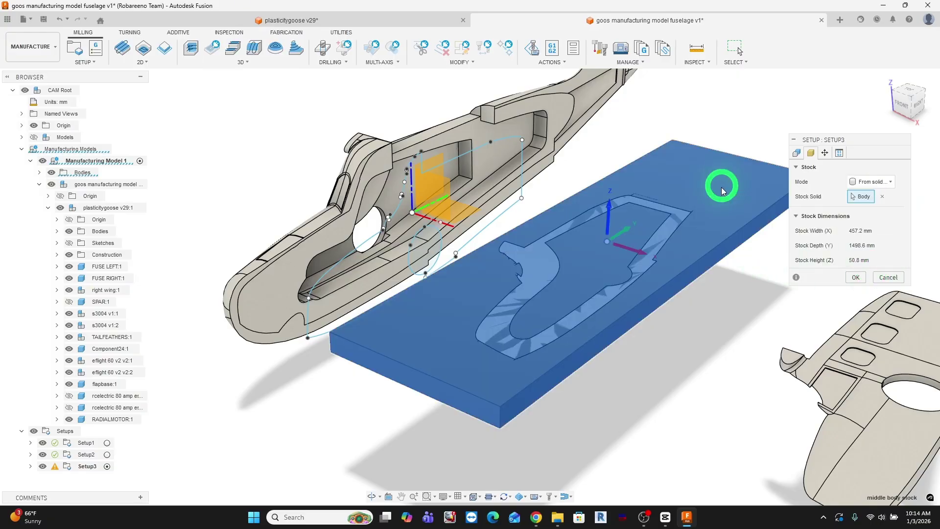
Select the fuselage part as model, place the origin at the stock's front-left corner, and finish Setup3.
{"action": "left_click", "coordinate": [797, 154]}
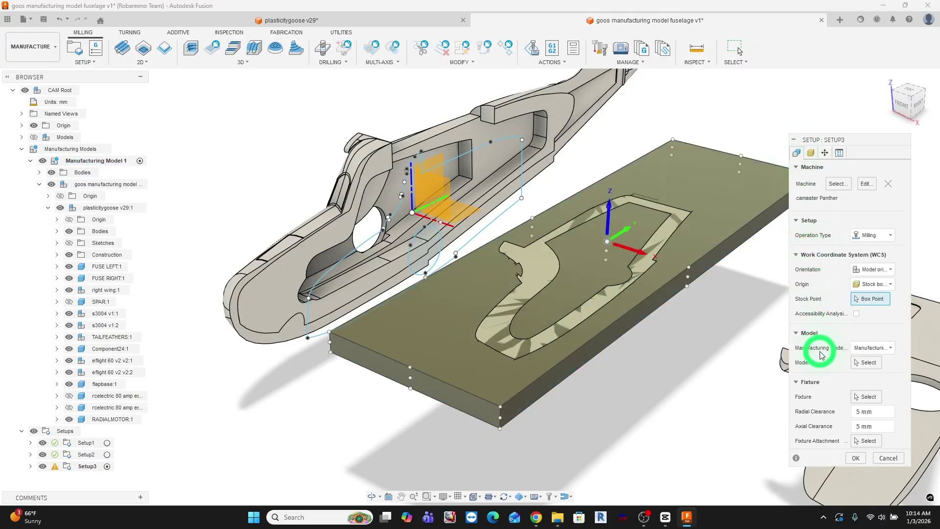
{"action": "left_click", "coordinate": [867, 363]}
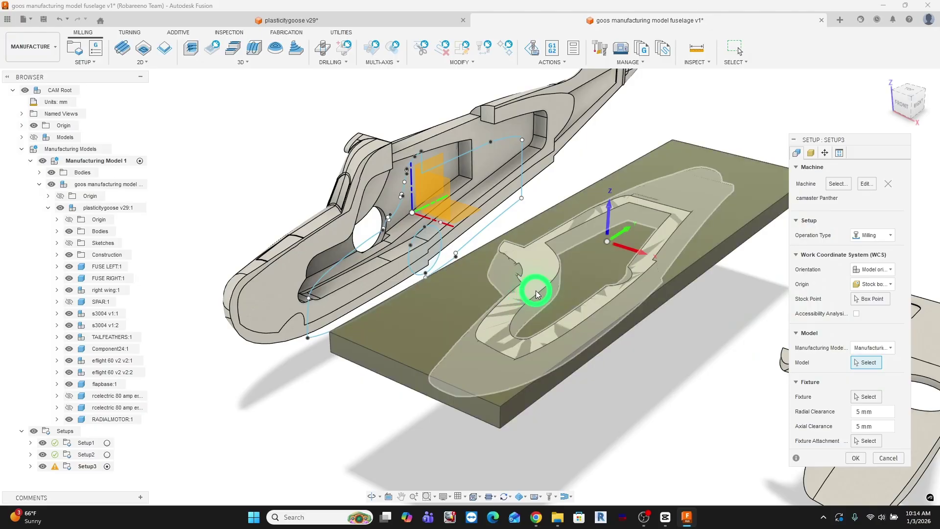
{"action": "left_click", "coordinate": [538, 294]}
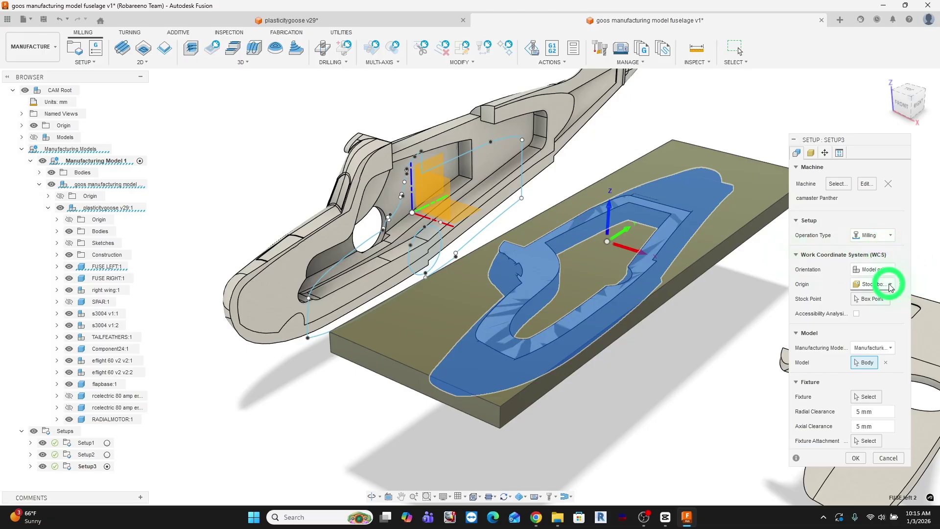
{"action": "left_click", "coordinate": [868, 300]}
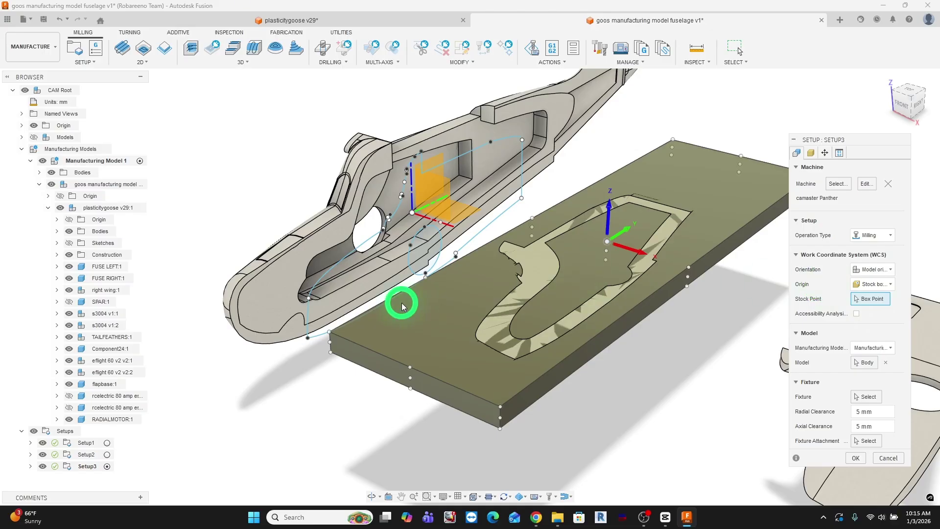
{"action": "left_click", "coordinate": [329, 333]}
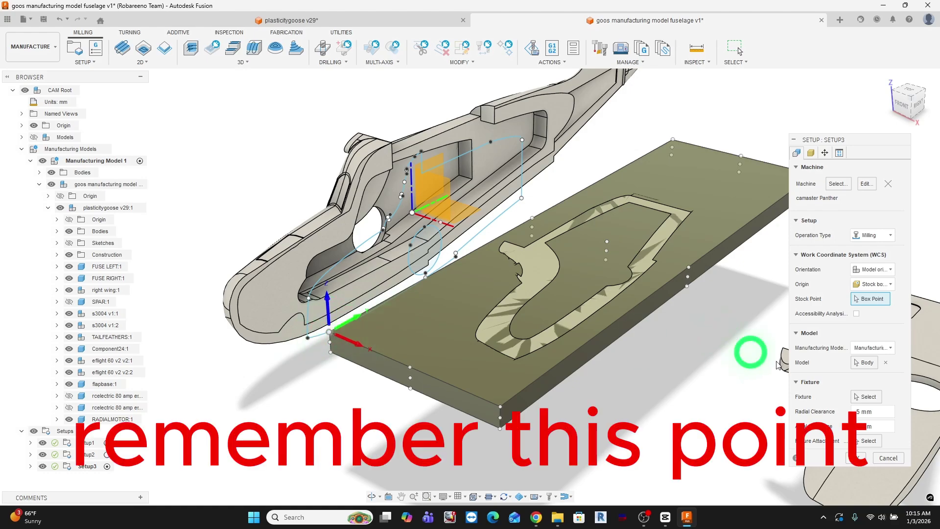
{"action": "left_click", "coordinate": [856, 458]}
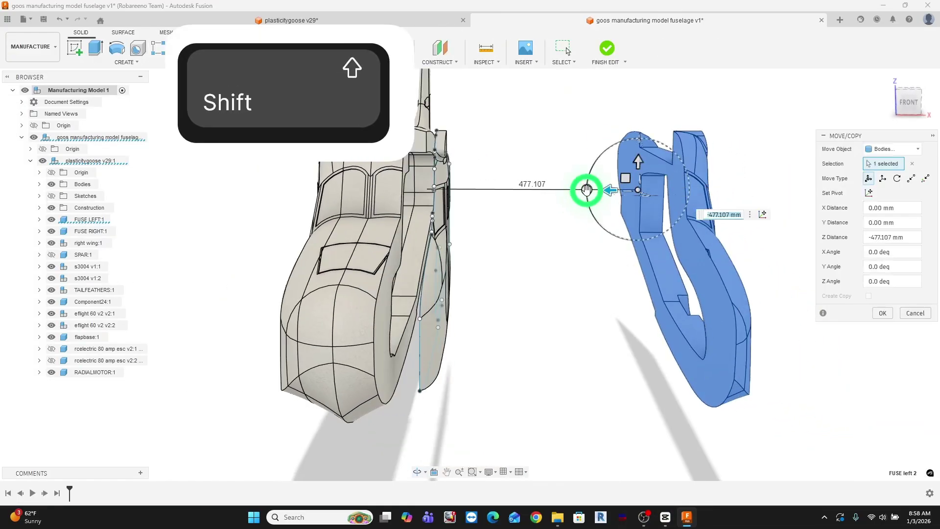
Rotate the left fuselage half 90° about X and move it 69.806 mm along Z.
{"action": "left_click", "coordinate": [591, 205]}
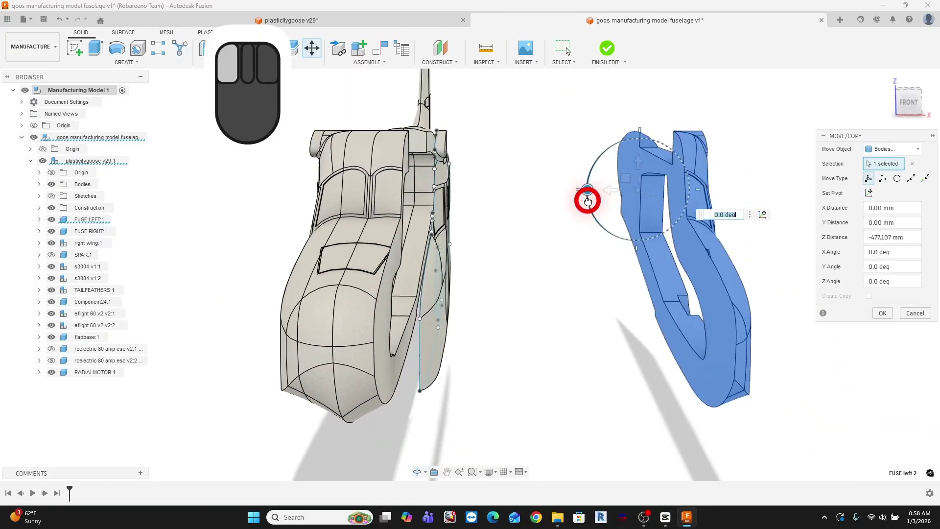
{"action": "left_click_drag", "start_coordinate": [590, 204], "coordinate": [637, 240]}
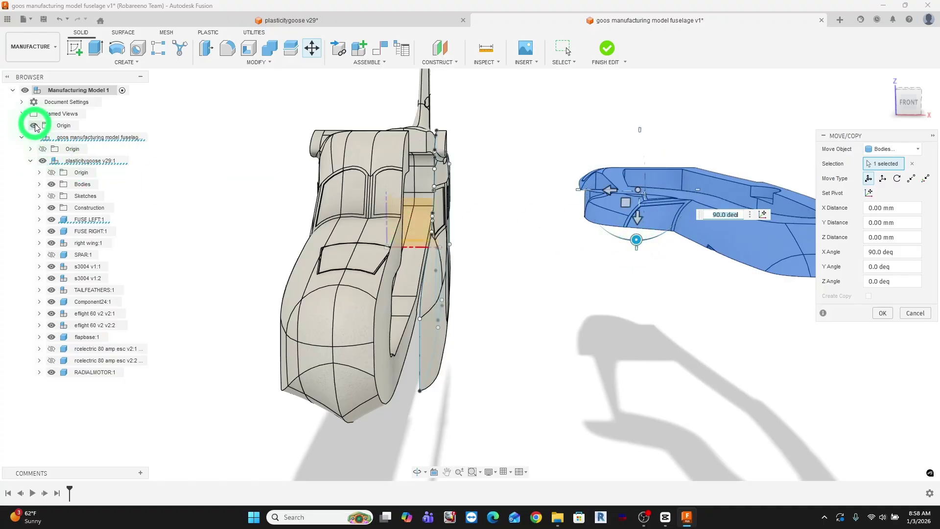
{"action": "middle_click_drag", "start_coordinate": [288, 233], "coordinate": [300, 245], "text": "shift"}
{"action": "middle_click_drag", "start_coordinate": [439, 247], "coordinate": [448, 235], "text": "shift"}
{"action": "left_click_drag", "start_coordinate": [465, 248], "coordinate": [467, 183]}
{"action": "left_click_drag", "start_coordinate": [406, 220], "coordinate": [389, 222]}
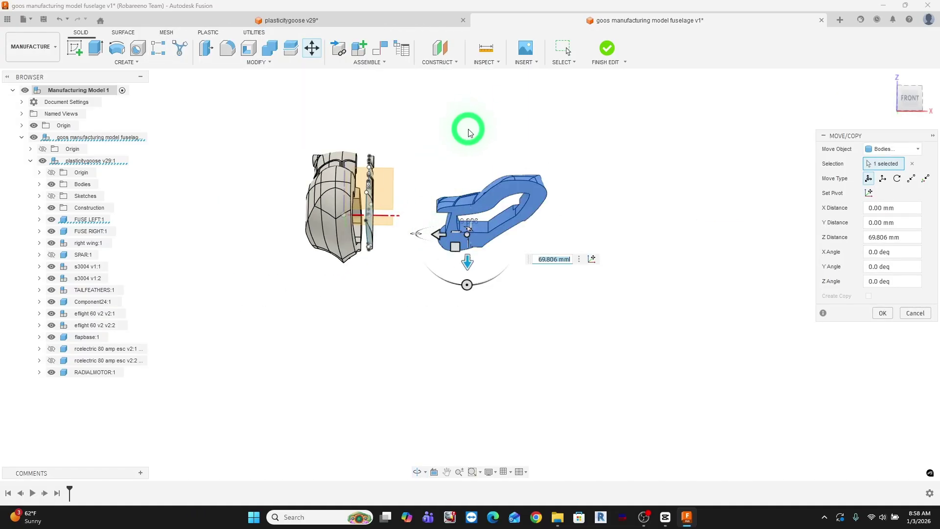
{"action": "left_click", "coordinate": [883, 313]}
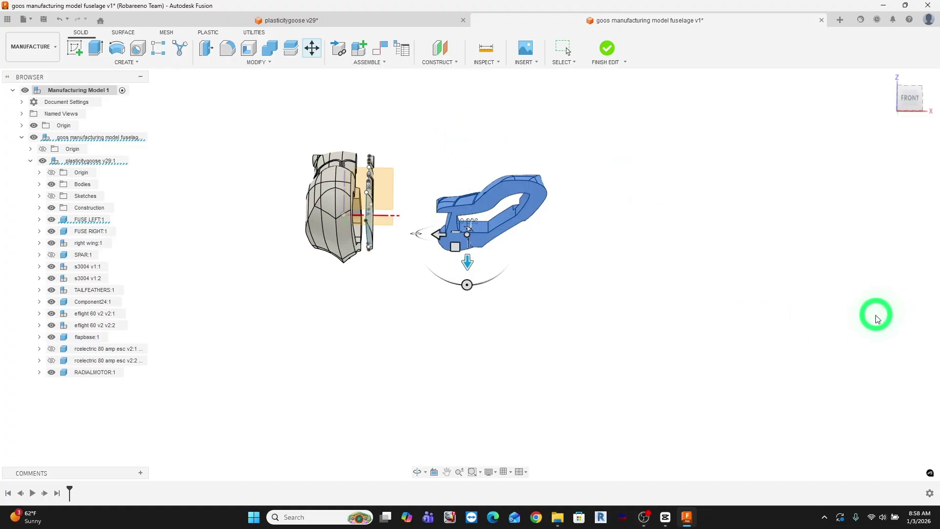
{"action": "middle_click_drag", "start_coordinate": [623, 288], "coordinate": [639, 343], "text": "shift"}
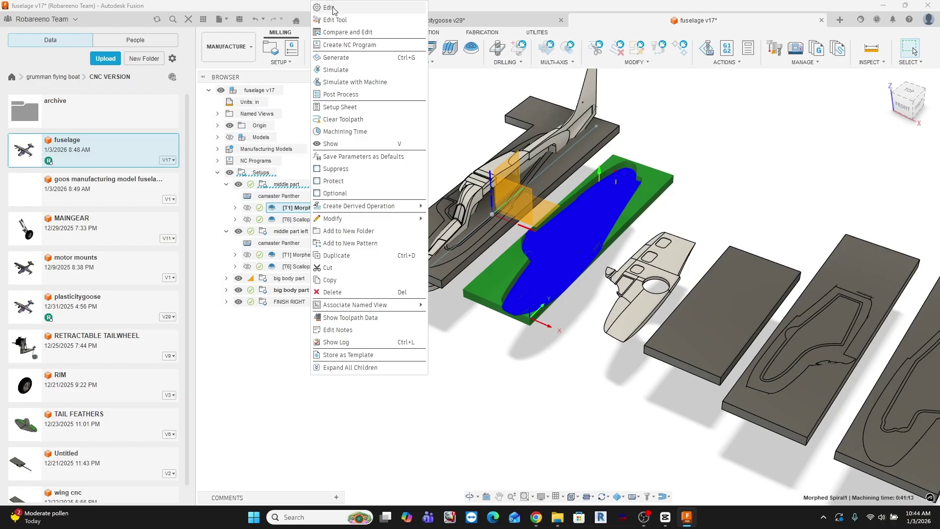
Open the 1/4" flat end mill for editing and review its cutter and shaft geometry.
{"action": "key", "text": "Escape"}
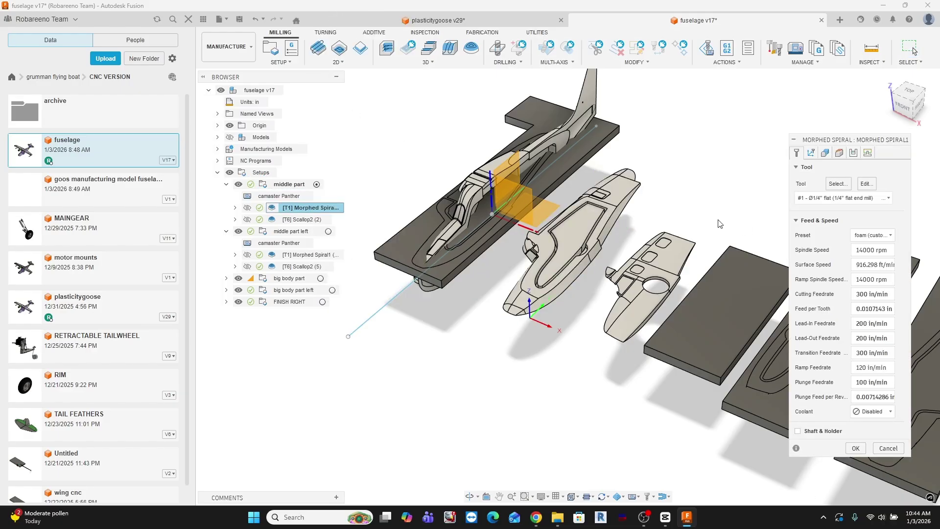
{"action": "left_click", "coordinate": [838, 184]}
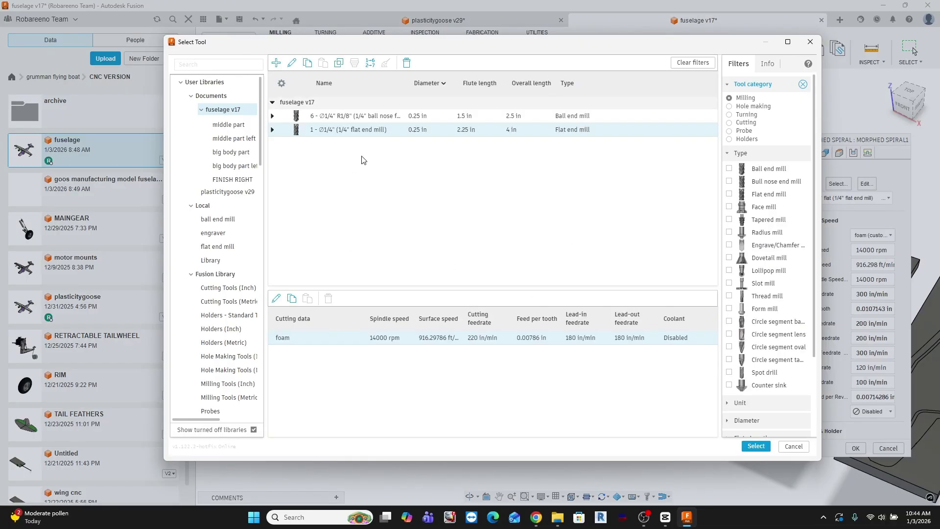
{"action": "left_click", "coordinate": [322, 128]}
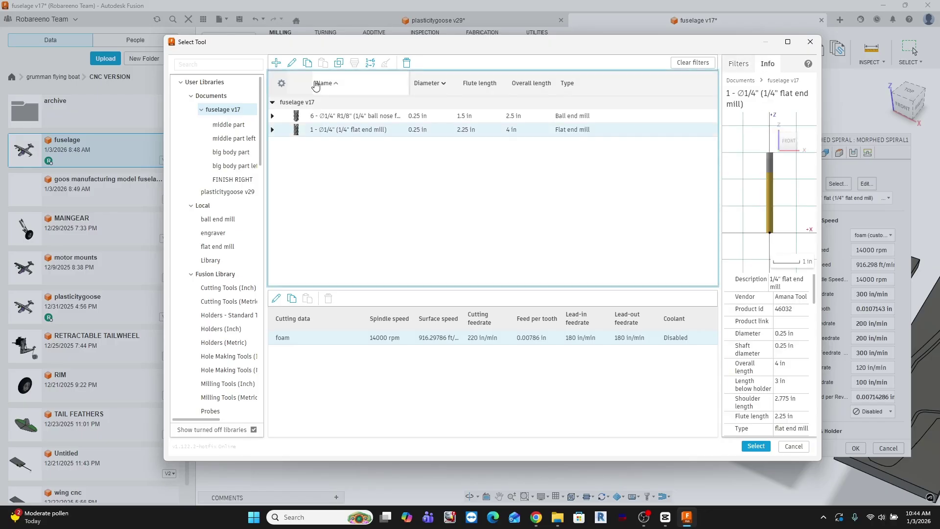
{"action": "left_click", "coordinate": [293, 63]}
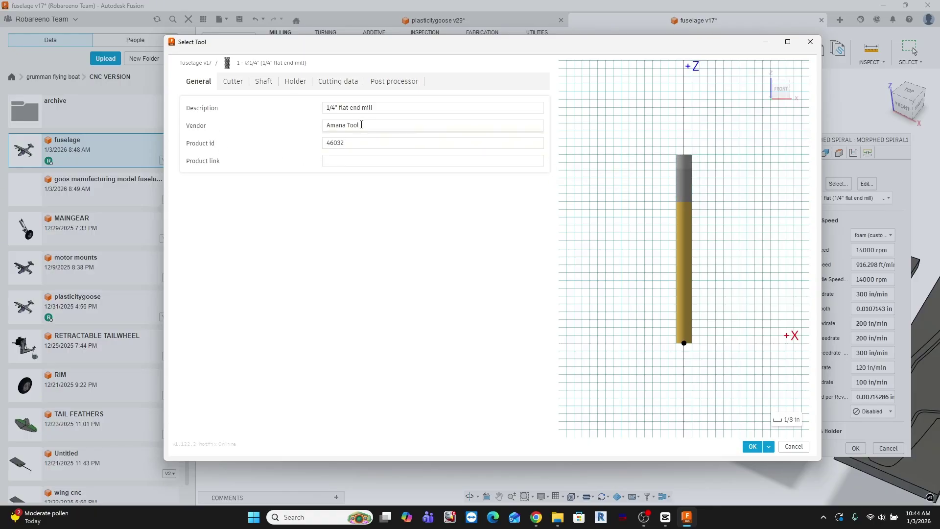
{"action": "left_click", "coordinate": [233, 84]}
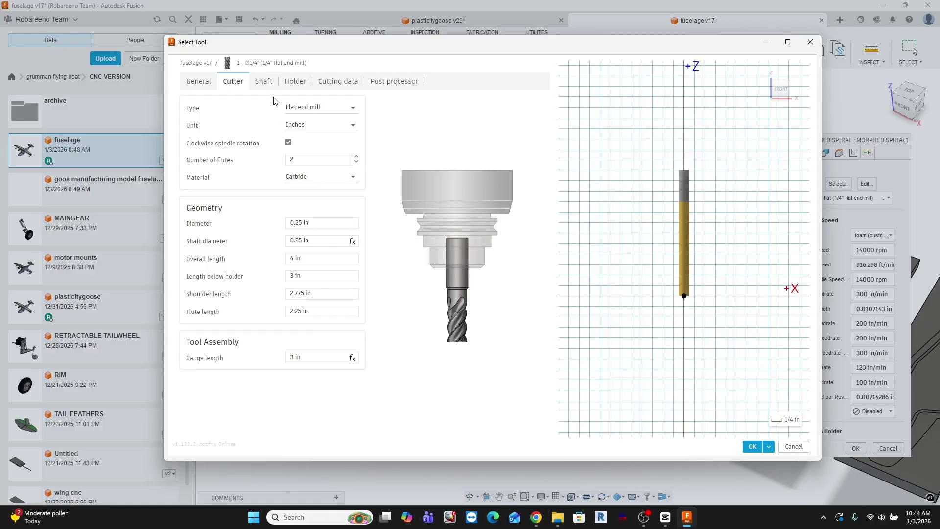
{"action": "left_click", "coordinate": [265, 83]}
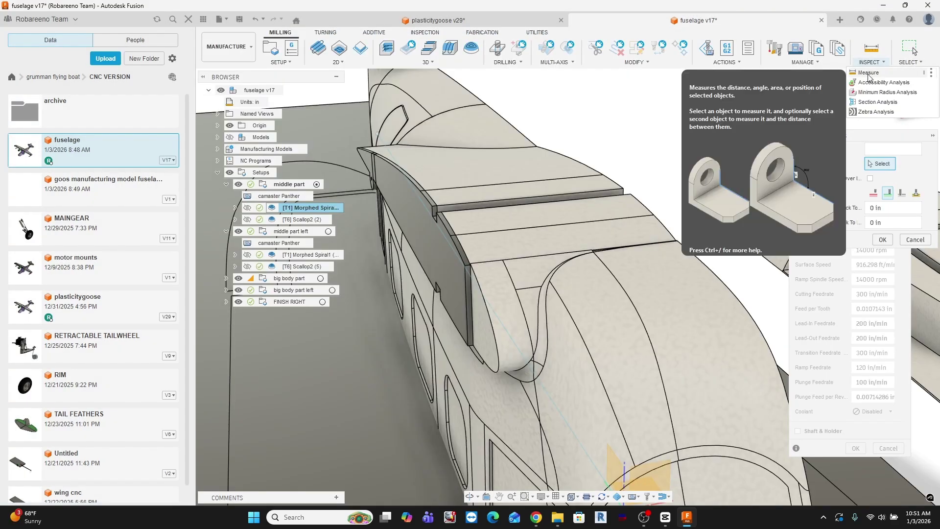
Measure a fuselage edge, then view the tool's shaft and foam cutting data.
{"action": "left_click", "coordinate": [871, 47]}
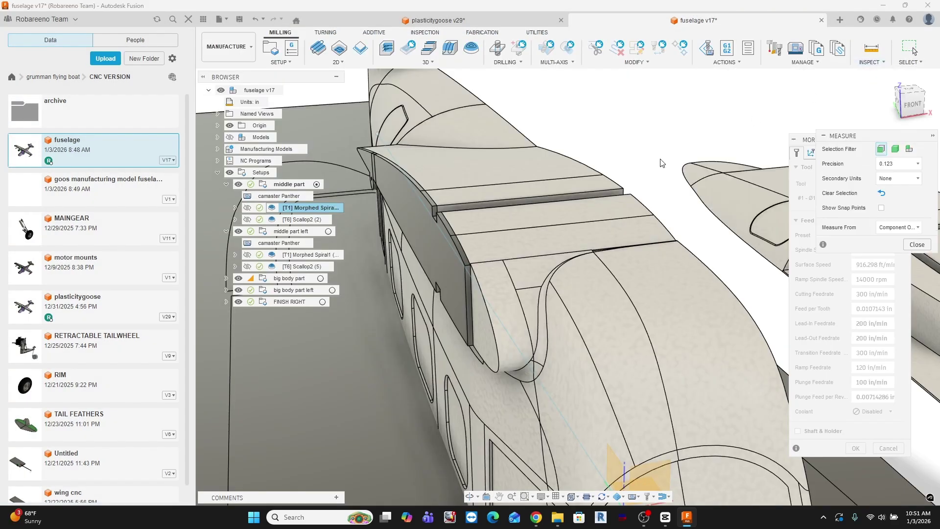
{"action": "left_click", "coordinate": [545, 225]}
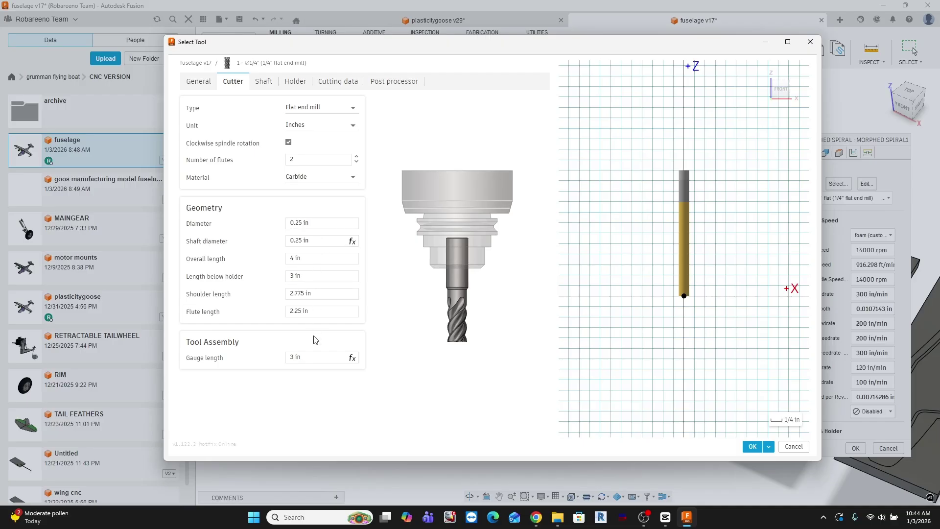
{"action": "left_click", "coordinate": [264, 81]}
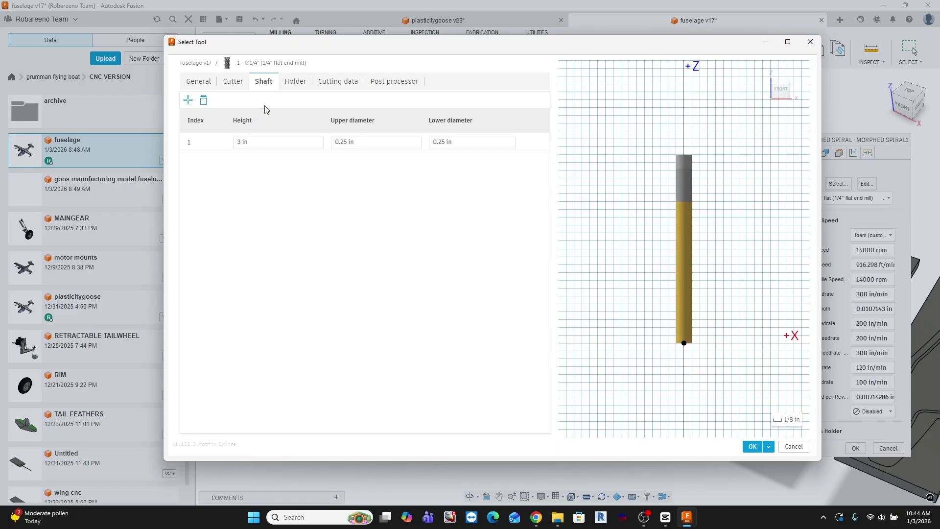
{"action": "left_click", "coordinate": [338, 82]}
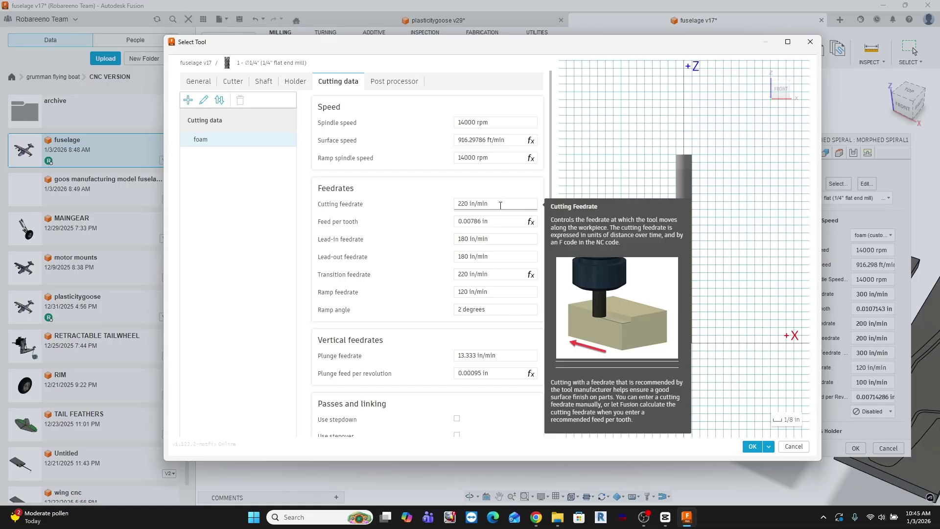
Set the tool's cutting feedrate to 300 in/min and plunge feedrate to 150 in/min.
{"action": "mouse_move", "coordinate": [500, 222]}
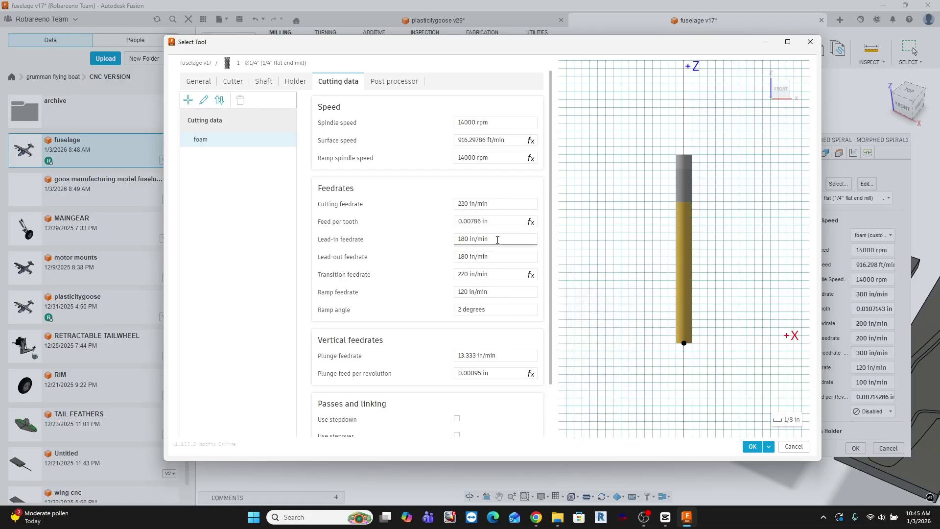
{"action": "left_click", "coordinate": [497, 204]}
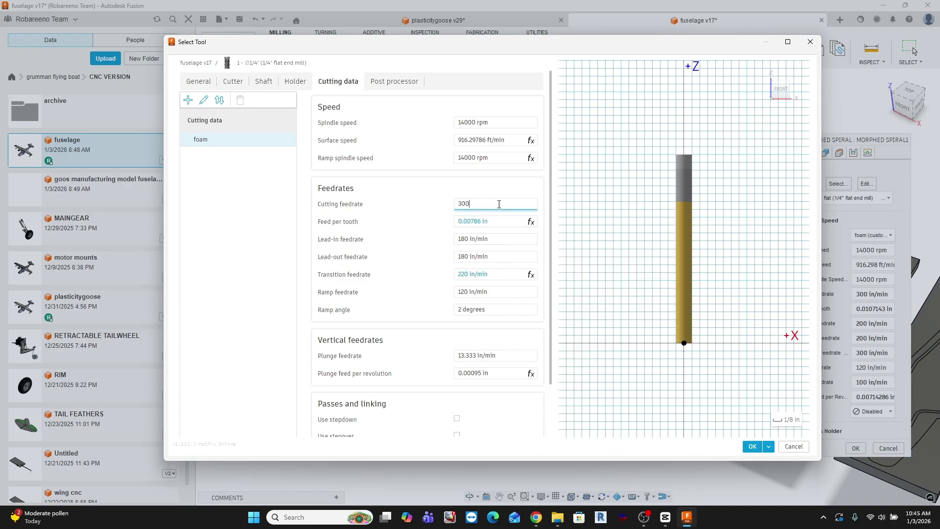
{"action": "left_click", "coordinate": [508, 254]}
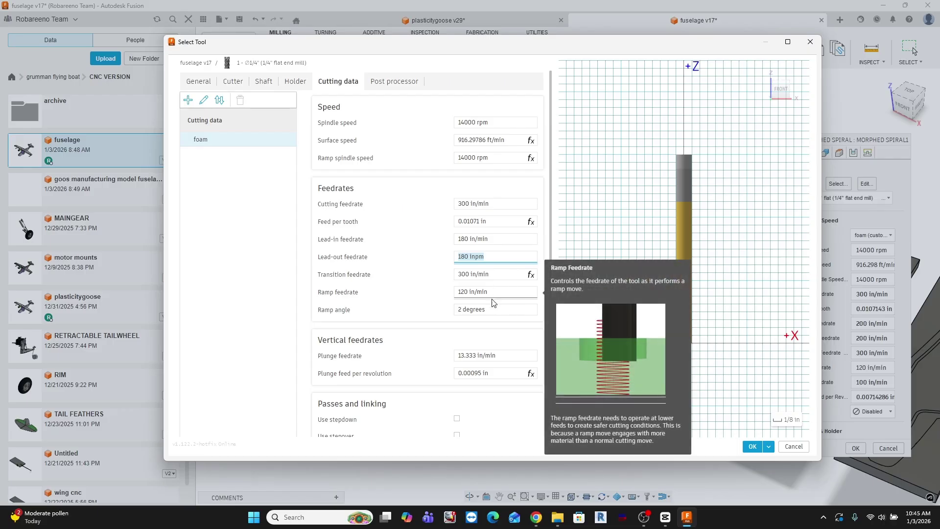
{"action": "left_click", "coordinate": [513, 359]}
{"action": "type", "text": "150"}
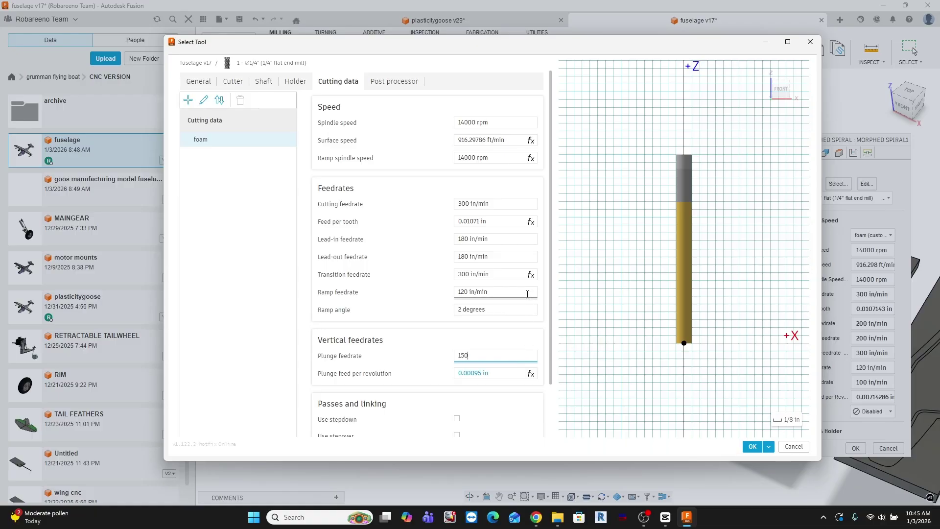
{"action": "left_click", "coordinate": [527, 293]}
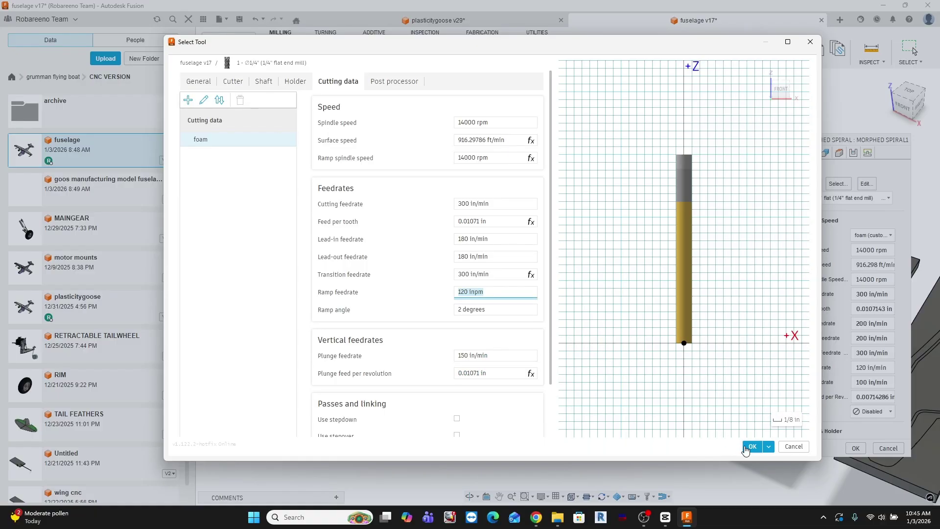
Save the edited end mill and overwrite the feeds and speeds in existing operations.
{"action": "left_click", "coordinate": [397, 85]}
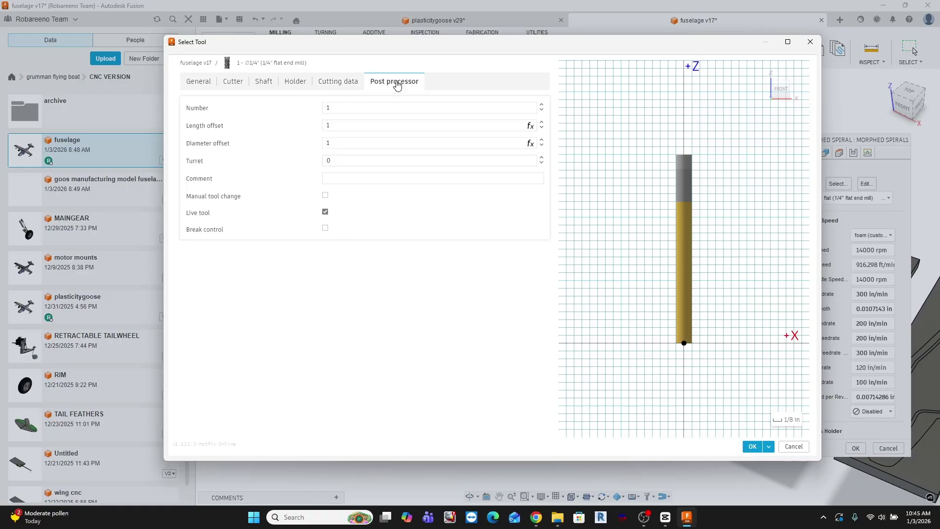
{"action": "left_click", "coordinate": [753, 447]}
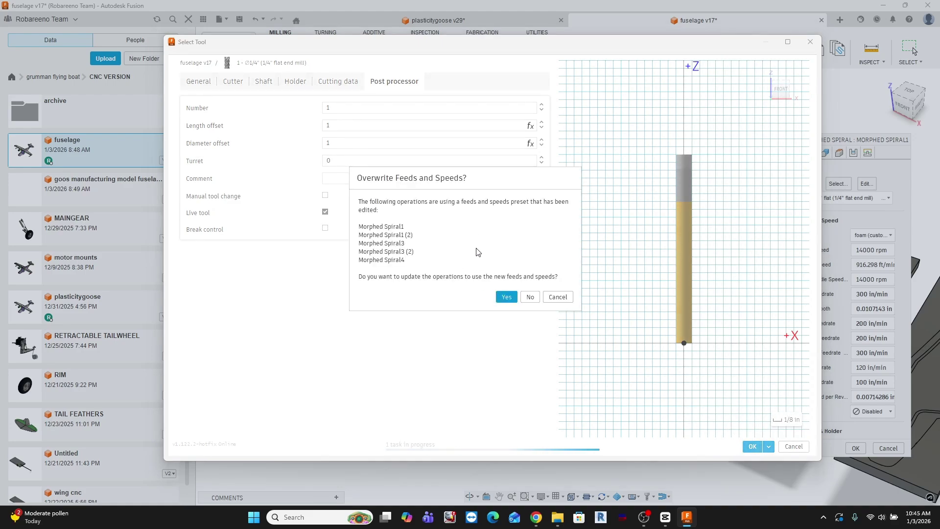
{"action": "left_click", "coordinate": [506, 297]}
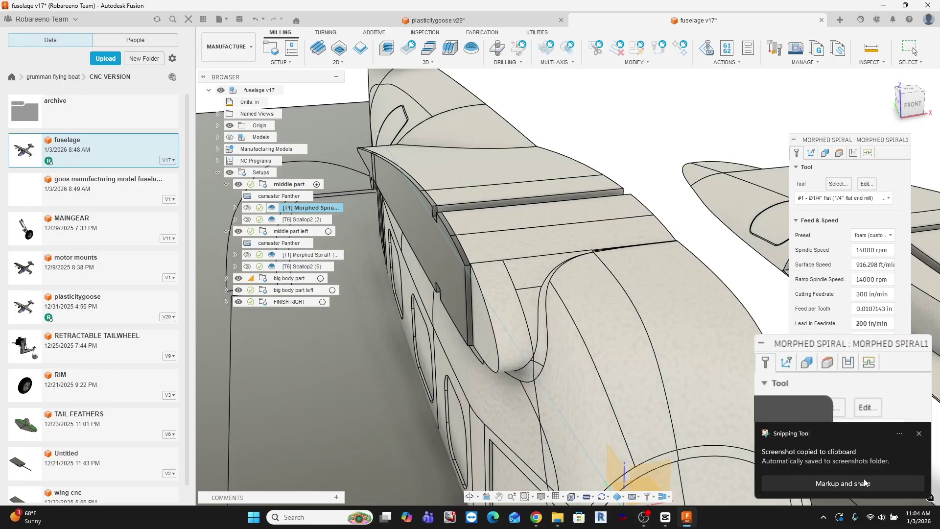
Paste the feeds/speeds screenshot into ChatGPT, ask whether they suit XPS foam, and read the reply.
{"action": "left_click", "coordinate": [864, 484]}
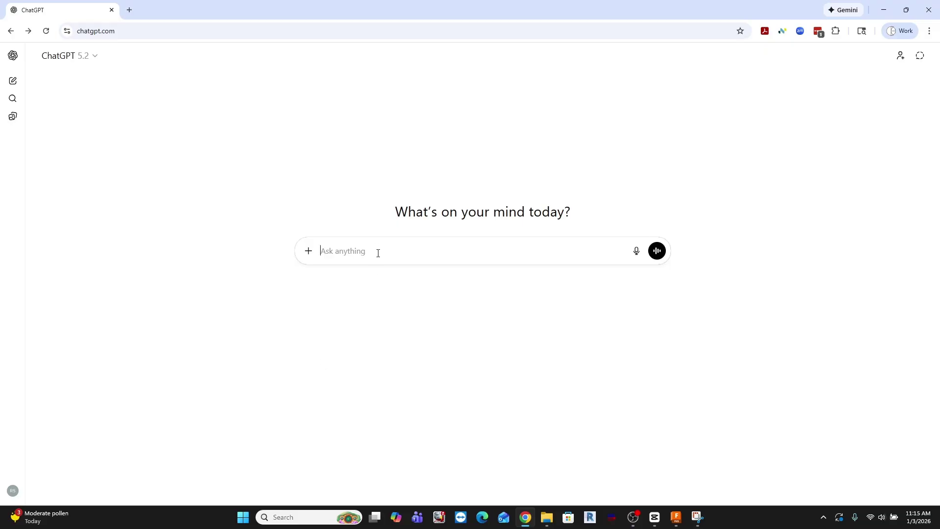
{"action": "key", "text": "ctrl+v"}
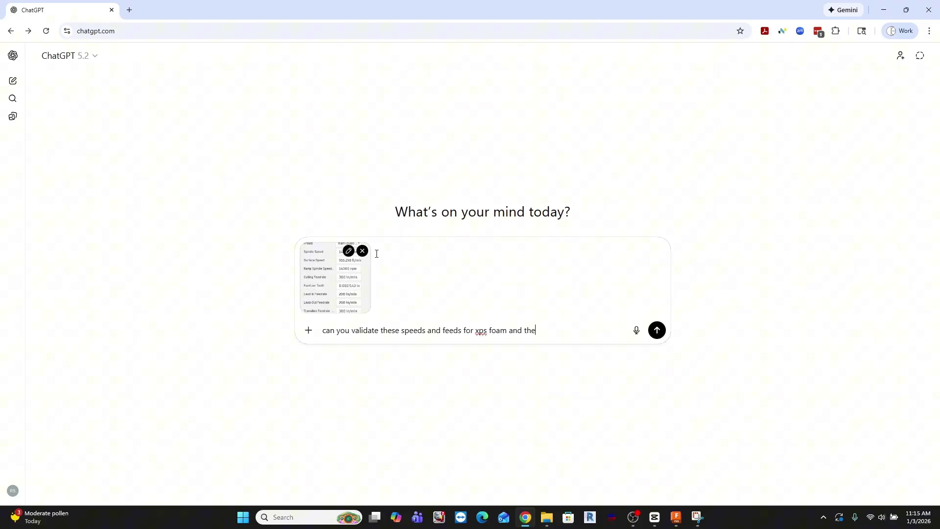
{"action": "type", "text": "usly discussed?"}
{"action": "key", "text": "Return"}
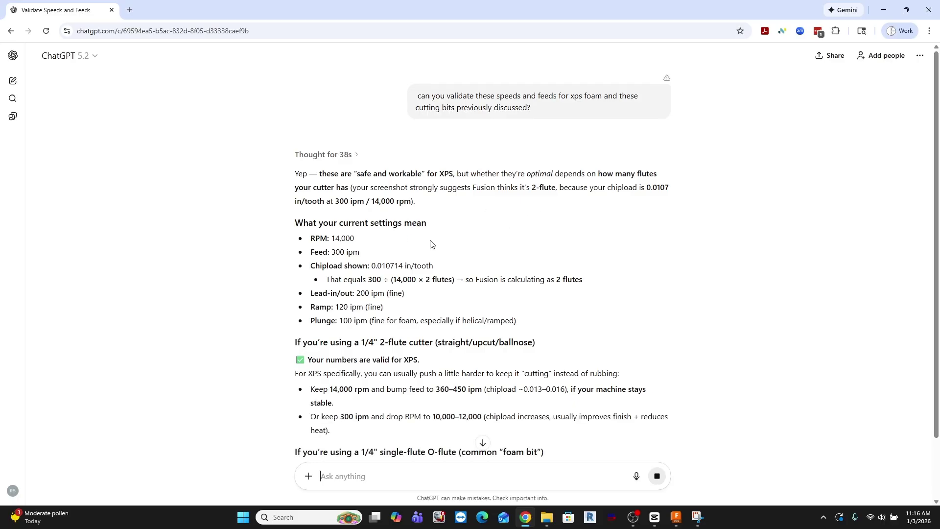
{"action": "scroll", "coordinate": [705, 247], "scroll_direction": "down", "scroll_amount": 2}
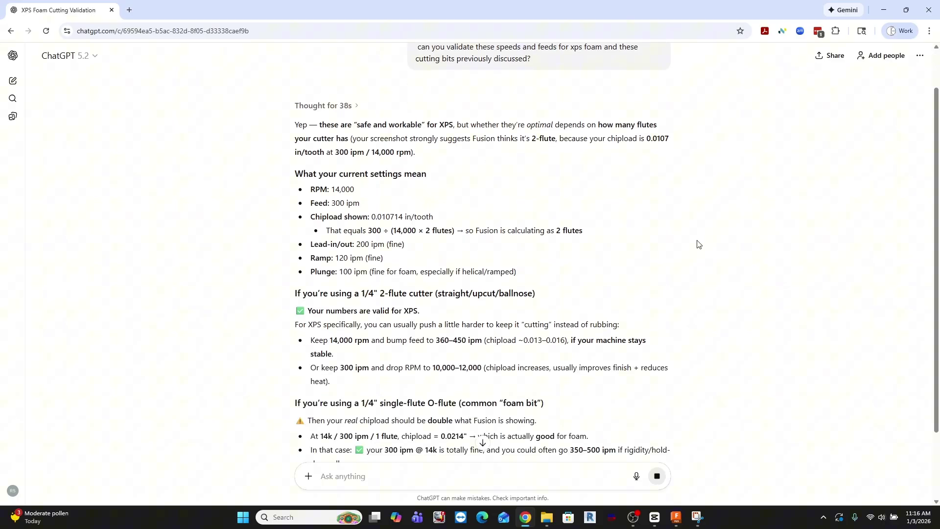
{"action": "scroll", "coordinate": [679, 239], "scroll_direction": "down", "scroll_amount": 1}
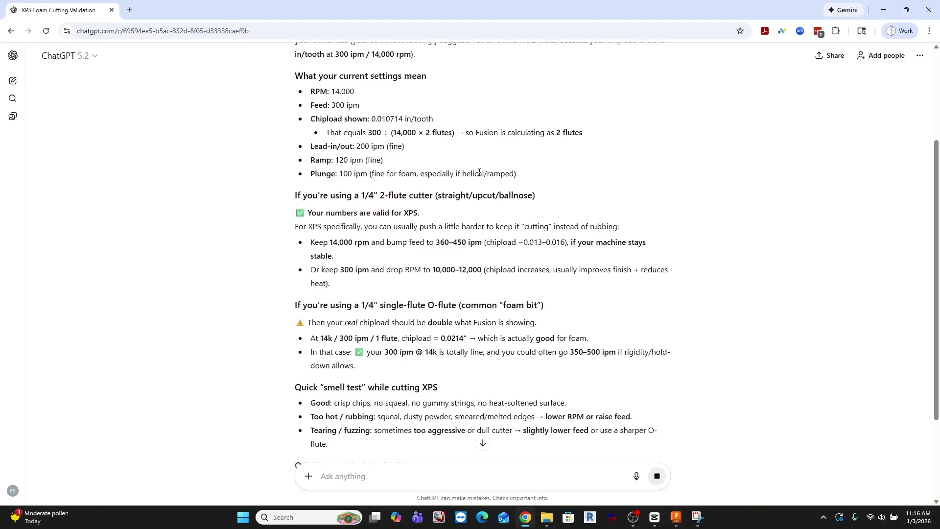
{"action": "scroll", "coordinate": [530, 179], "scroll_direction": "down", "scroll_amount": 1}
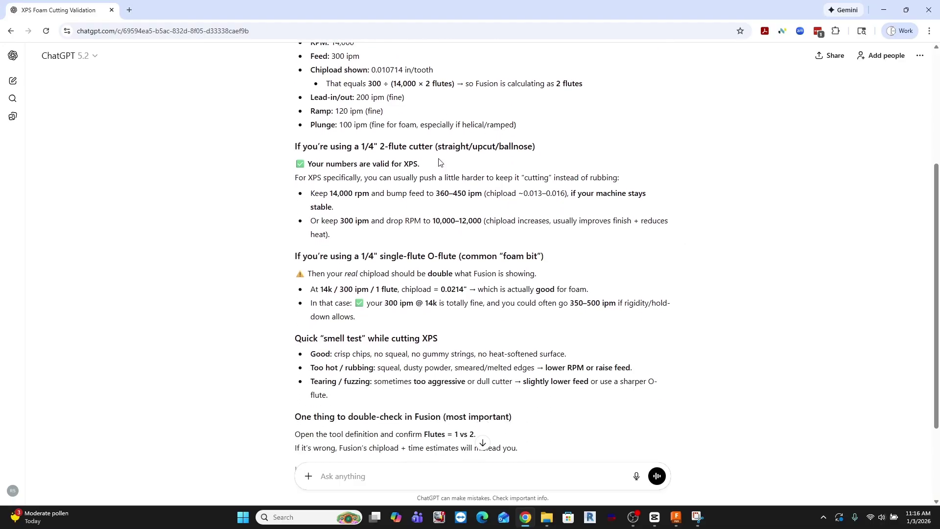
{"action": "scroll", "coordinate": [725, 202], "scroll_direction": "down", "scroll_amount": 2}
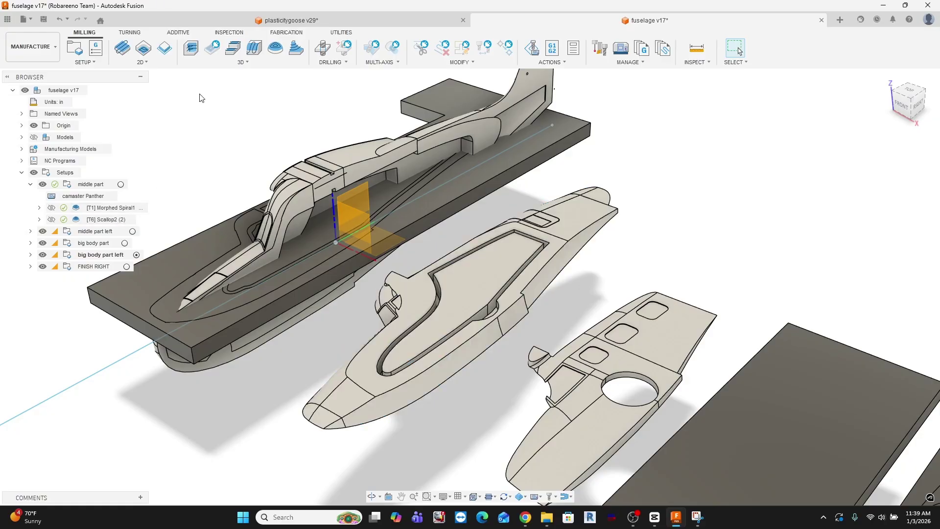
Open and close the 3D toolpath strategy list in the fuselage v17 model.
{"action": "left_click", "coordinate": [242, 62]}
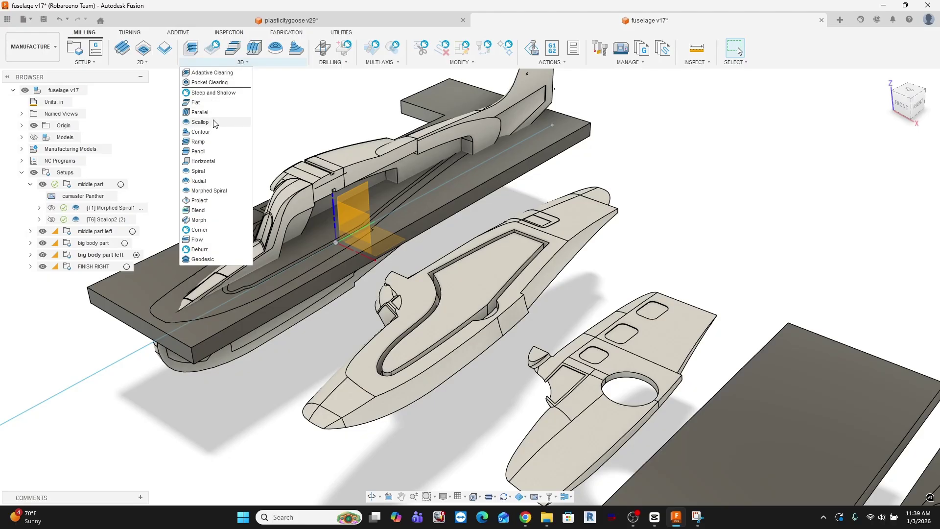
{"action": "left_click", "coordinate": [291, 108]}
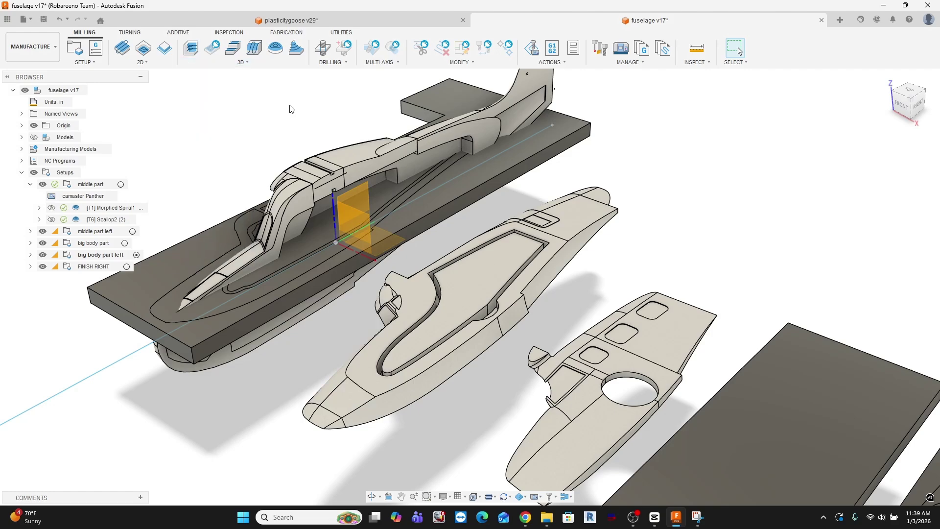
Edit the Morphed Spiral1 operation and switch to its Passes settings.
{"action": "right_click", "coordinate": [121, 208]}
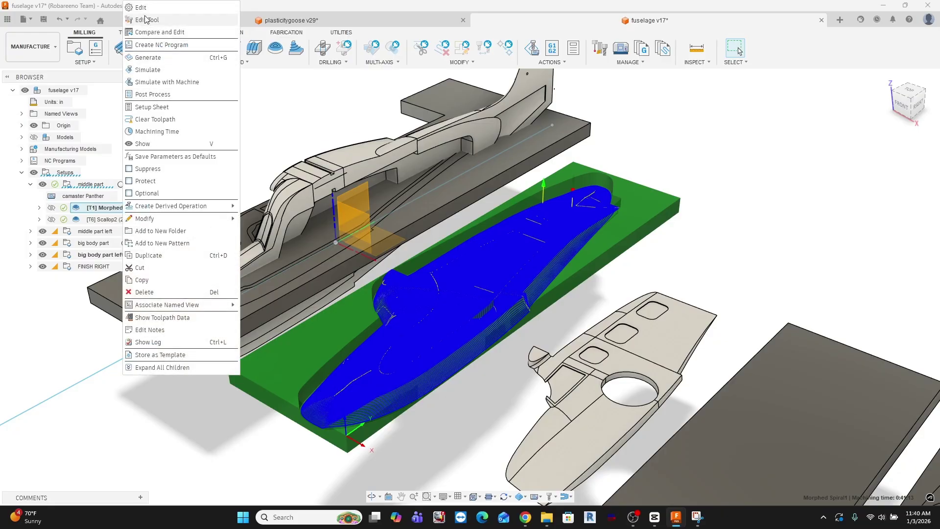
{"action": "left_click", "coordinate": [147, 8]}
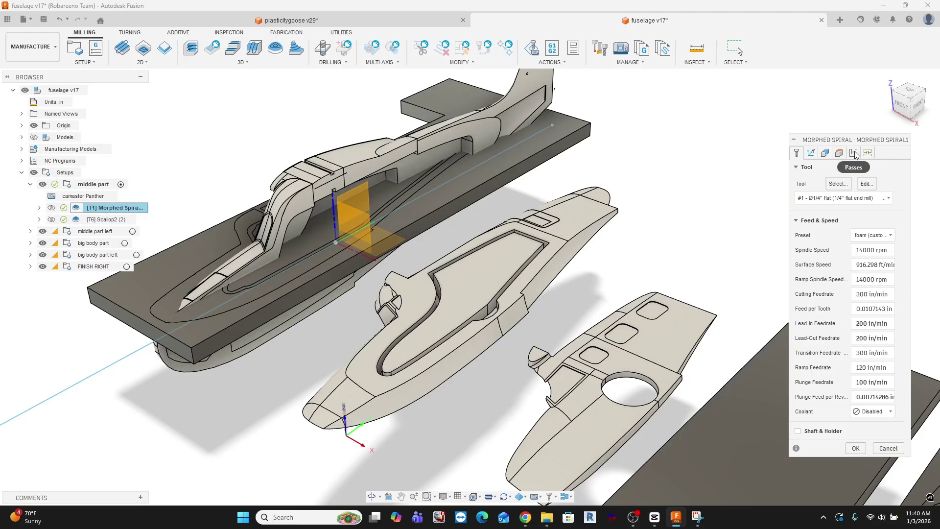
{"action": "left_click", "coordinate": [854, 153]}
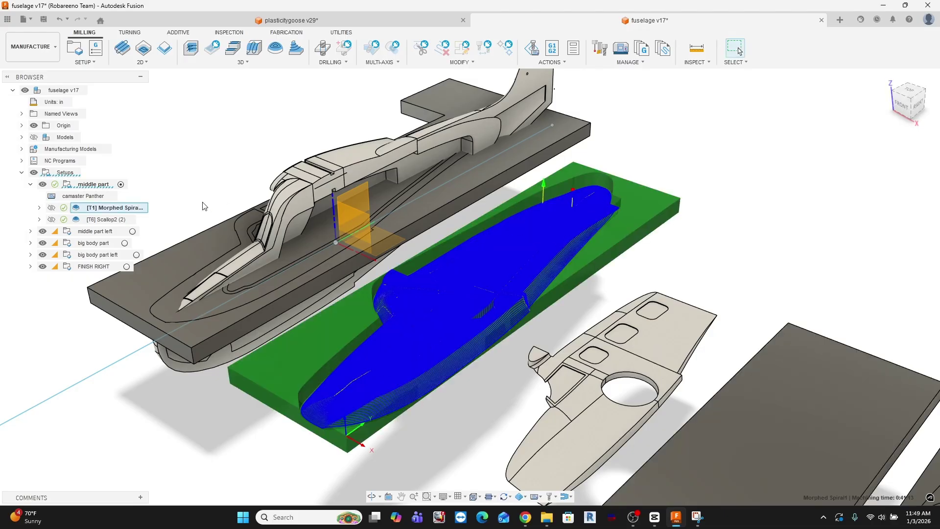
Simulate Morphed Spiral1 and confirm its 0:41:13 machining time and 1019.899 ft distance.
{"action": "right_click", "coordinate": [120, 210]}
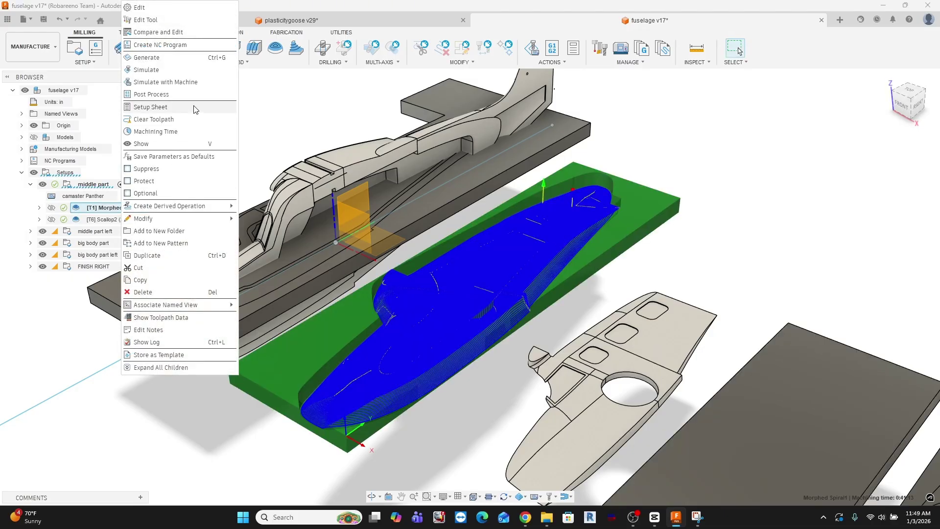
{"action": "left_click", "coordinate": [158, 70]}
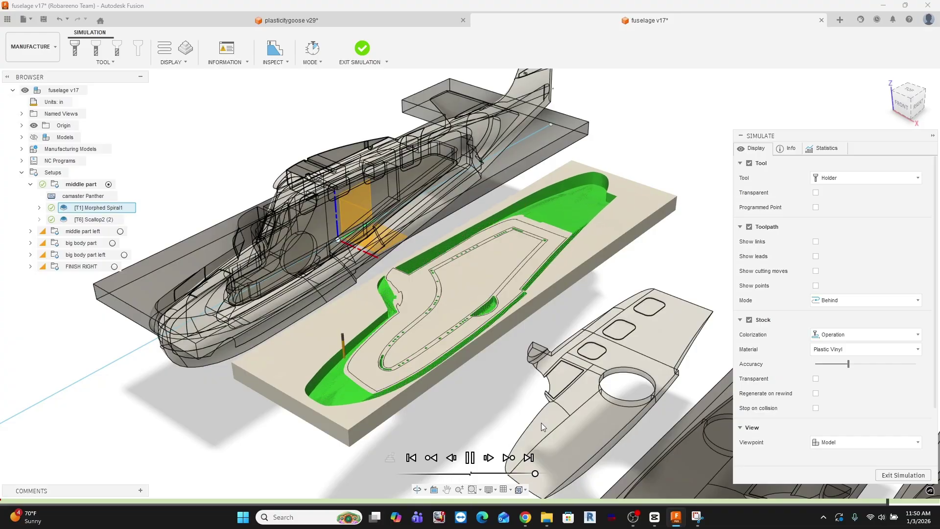
{"action": "left_click", "coordinate": [791, 149]}
{"action": "left_click", "coordinate": [828, 149]}
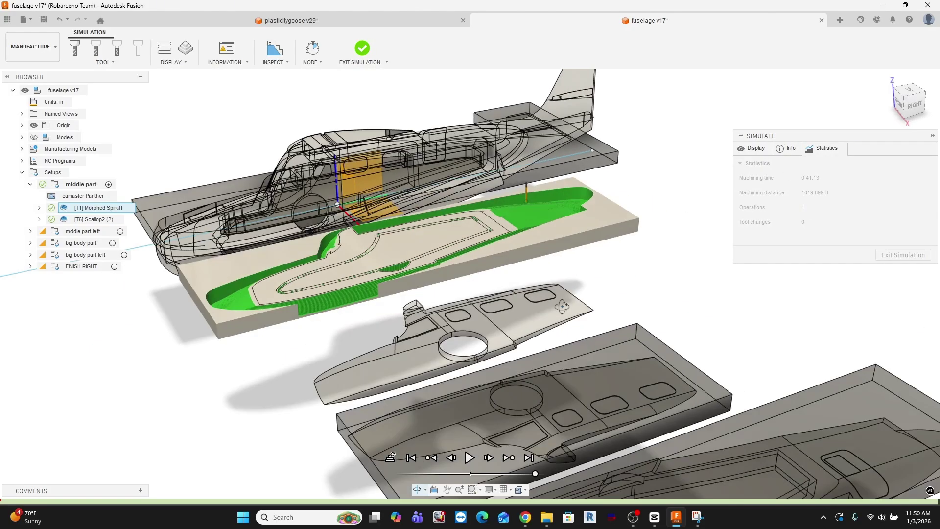
{"action": "left_click", "coordinate": [100, 210]}
{"action": "left_click", "coordinate": [103, 210]}
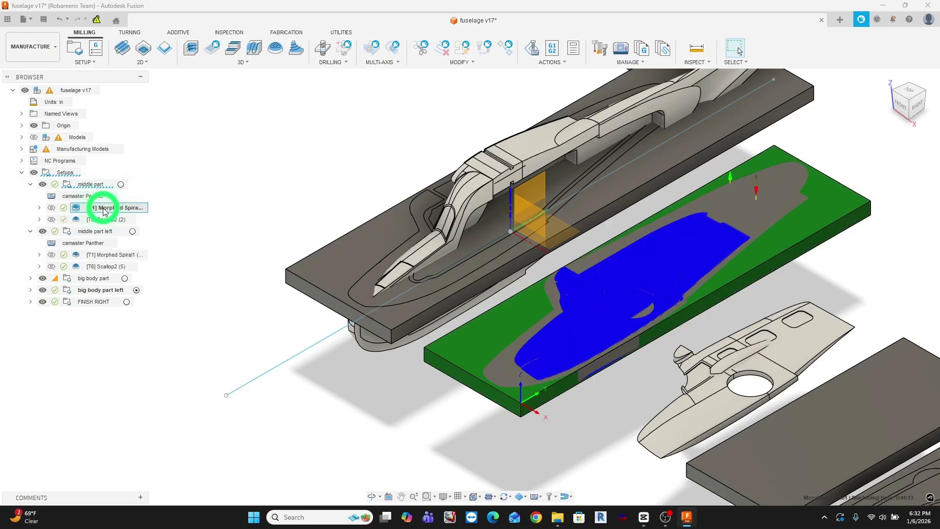
Post-process Morphed Spiral1 as an NC program named 'ROUGHING PASS'.
{"action": "right_click", "coordinate": [103, 211]}
{"action": "mouse_move", "coordinate": [139, 206]}
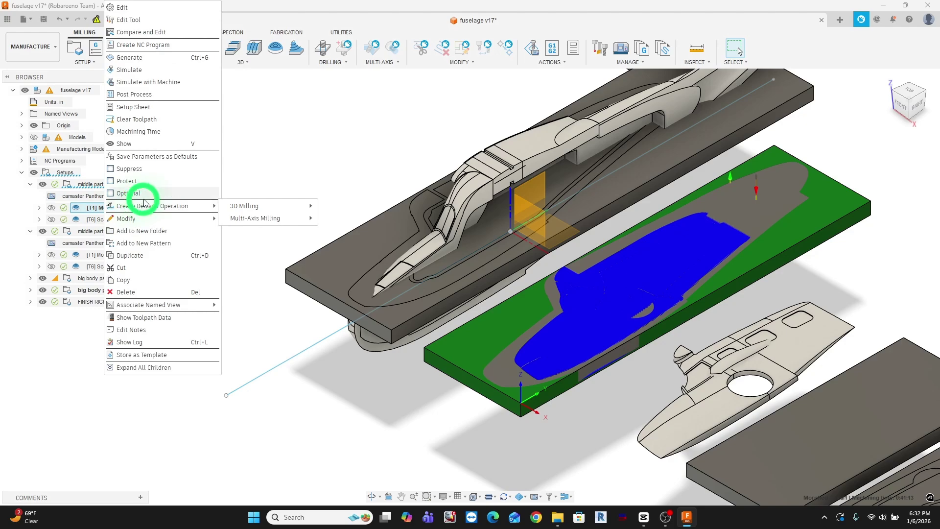
{"action": "left_click", "coordinate": [148, 94]}
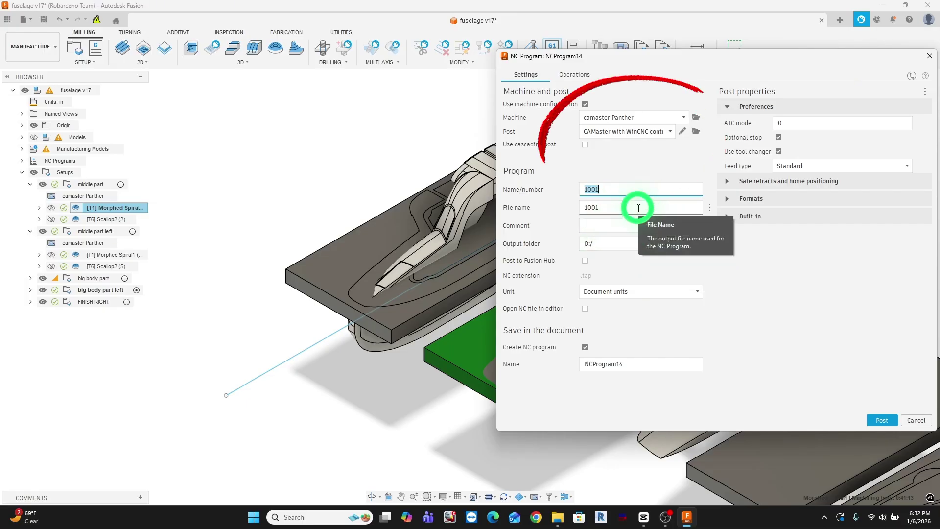
{"action": "type", "text": "ROUGHING PASS"}
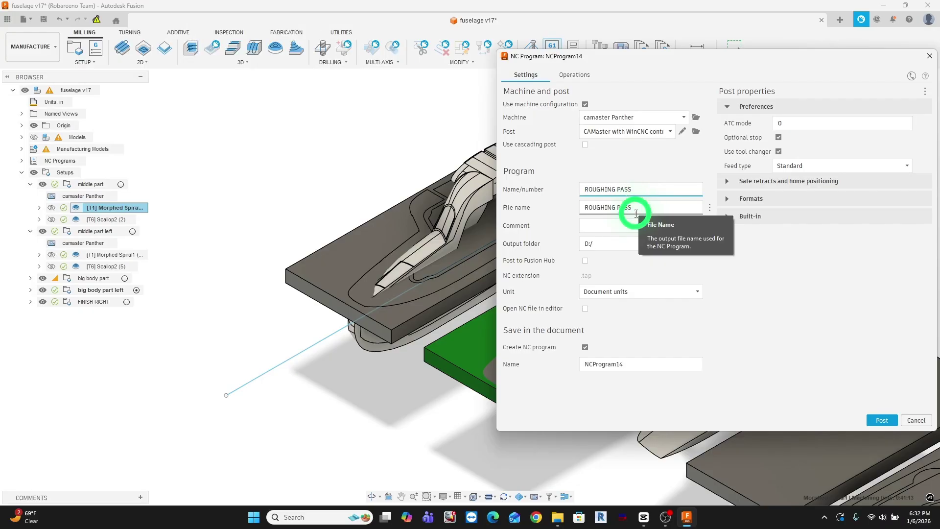
{"action": "left_click", "coordinate": [812, 303]}
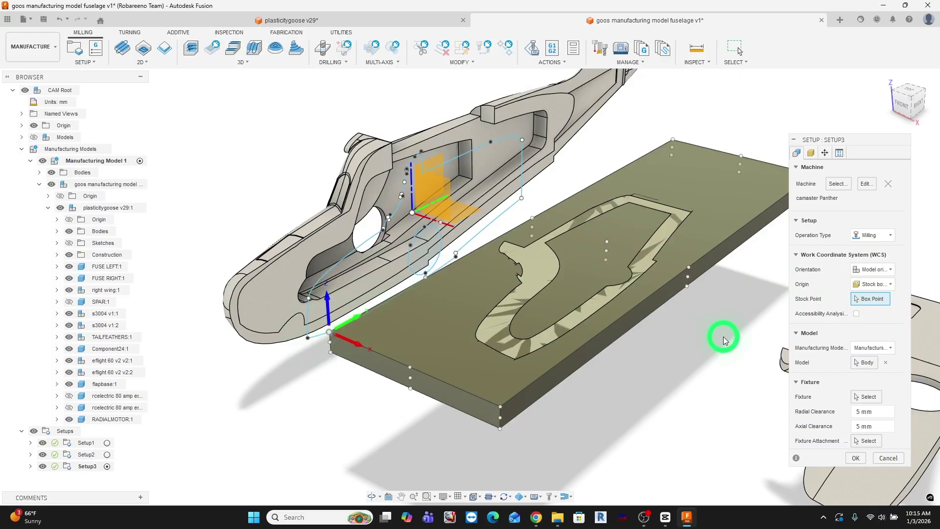
Confirm Setup3's stock and origin settings on the foam stock.
{"action": "left_click", "coordinate": [856, 459]}
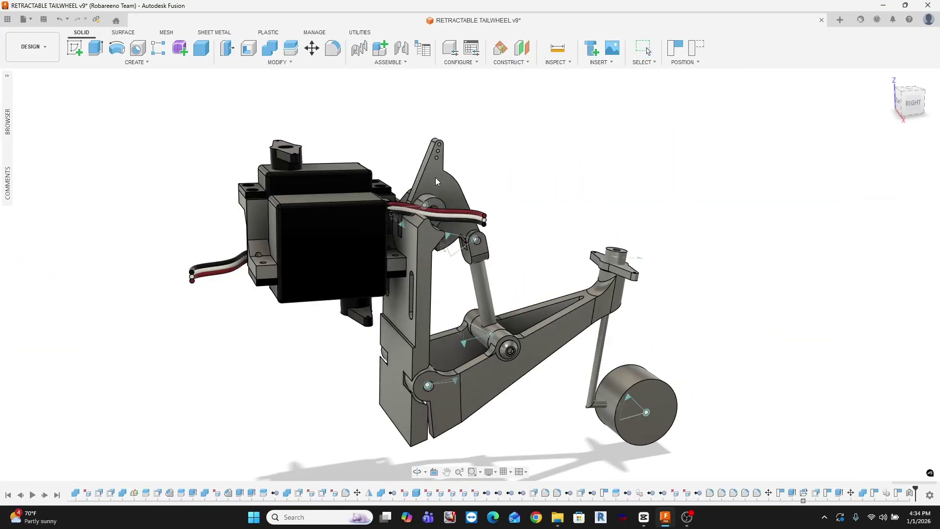
Rotate the tailwheel servo horn to swing the retract linkage up.
{"action": "left_click_drag", "start_coordinate": [436, 177], "coordinate": [423, 187]}
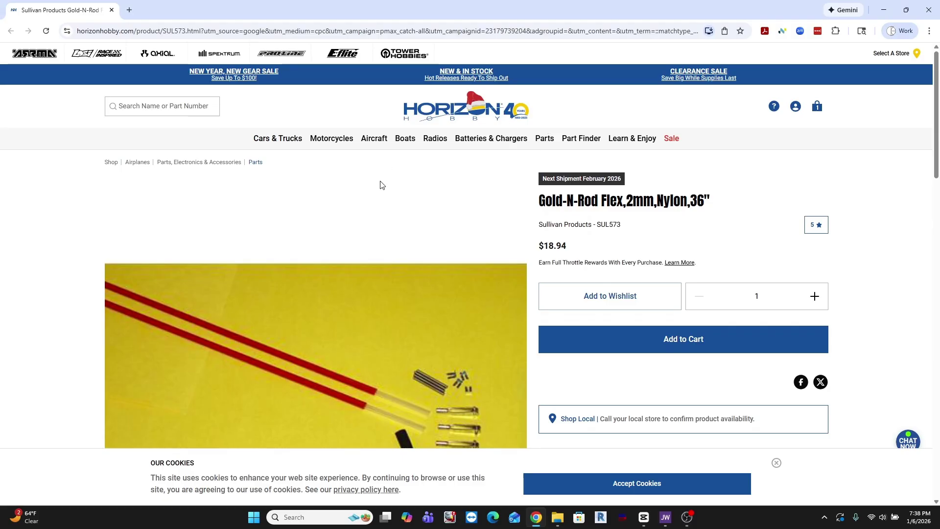
Review the $18.94 Gold-N-Rod Flex 2mm pushrod page, then center the Fusion view on the servo plates.
{"action": "scroll", "coordinate": [459, 210], "scroll_direction": "down", "scroll_amount": 1}
{"action": "scroll", "coordinate": [487, 182], "scroll_direction": "down", "scroll_amount": 1}
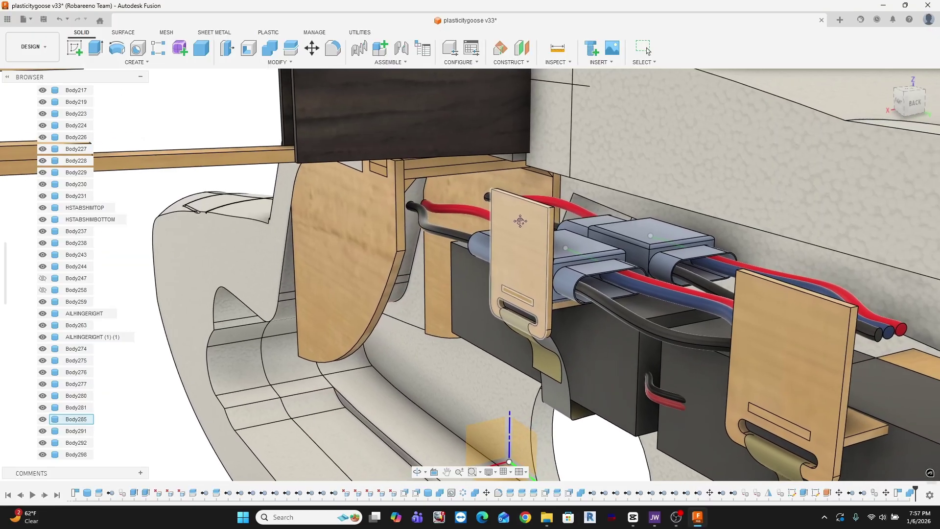
{"action": "mouse_move", "coordinate": [520, 222]}
{"action": "middle_mouse_down"}
{"action": "mouse_move", "coordinate": [507, 221]}
{"action": "mouse_move", "coordinate": [516, 233]}
{"action": "middle_mouse_up"}
{"action": "middle_click_drag", "start_coordinate": [575, 273], "coordinate": [438, 217]}
Start a Move on the right servo plate, adding the wooden shelf and lower strap.
{"action": "middle_click_drag", "start_coordinate": [572, 213], "coordinate": [585, 228], "text": "shift"}
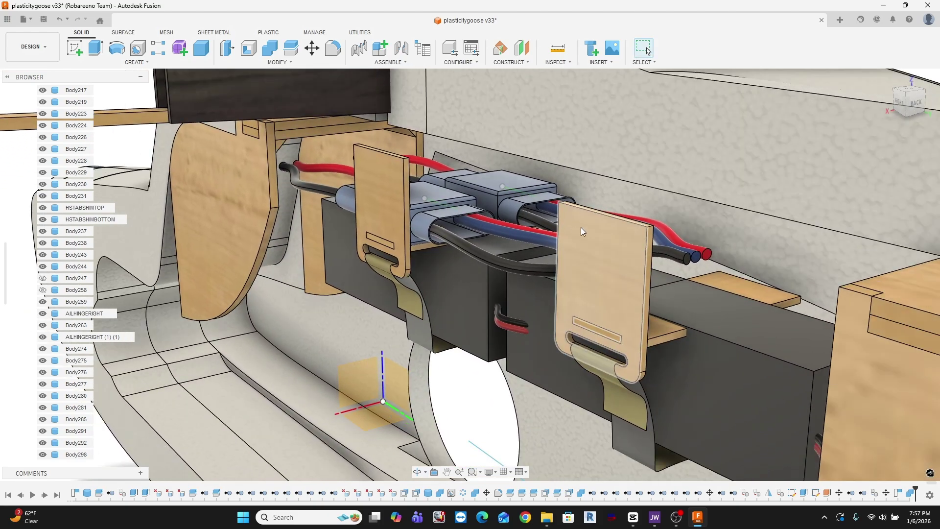
{"action": "key", "text": "m"}
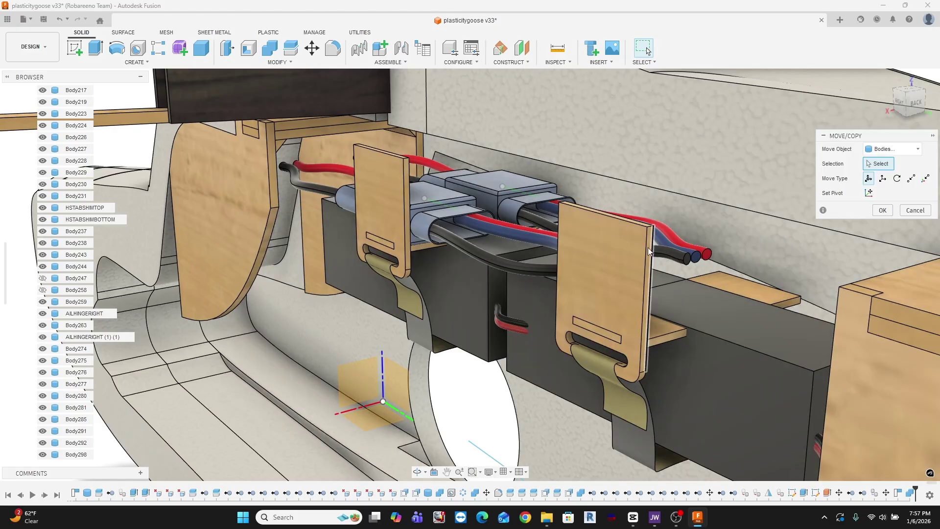
{"action": "left_click", "coordinate": [618, 266]}
{"action": "left_click", "coordinate": [675, 333]}
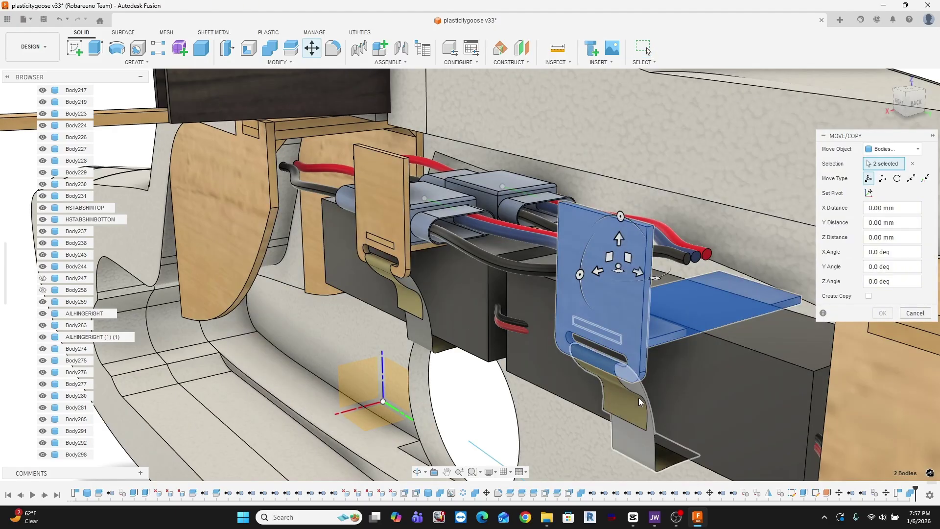
{"action": "left_click", "coordinate": [639, 402]}
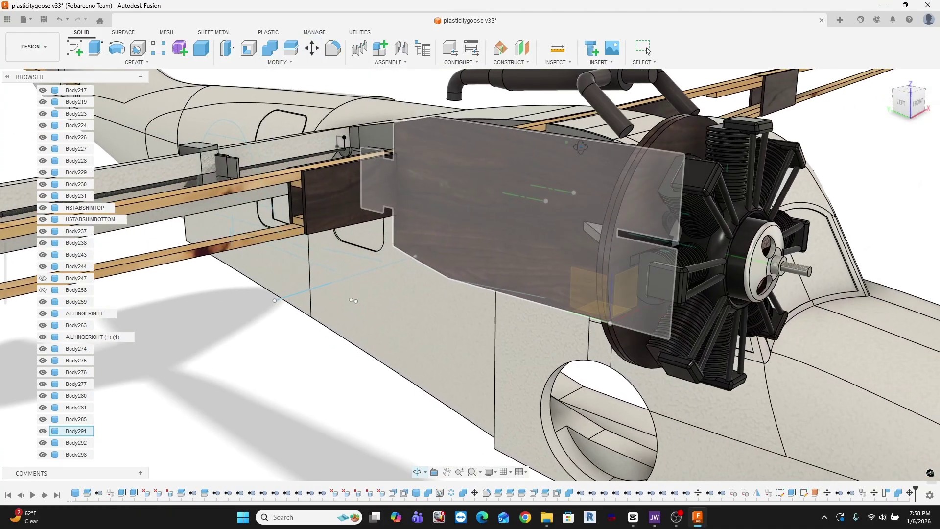
Inspect the engine, selecting a cylinder-head face, then view the fuselage from the rear and right.
{"action": "middle_click_drag", "start_coordinate": [563, 167], "coordinate": [660, 164], "text": "shift"}
{"action": "scroll", "coordinate": [828, 167], "scroll_direction": "up", "scroll_amount": 3}
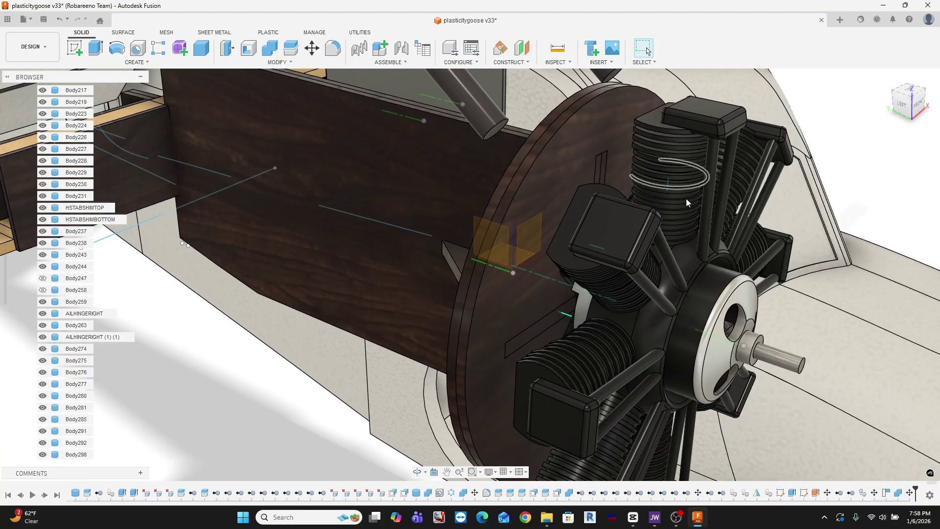
{"action": "left_click", "coordinate": [611, 234]}
{"action": "scroll", "coordinate": [611, 233], "scroll_direction": "down", "scroll_amount": 3}
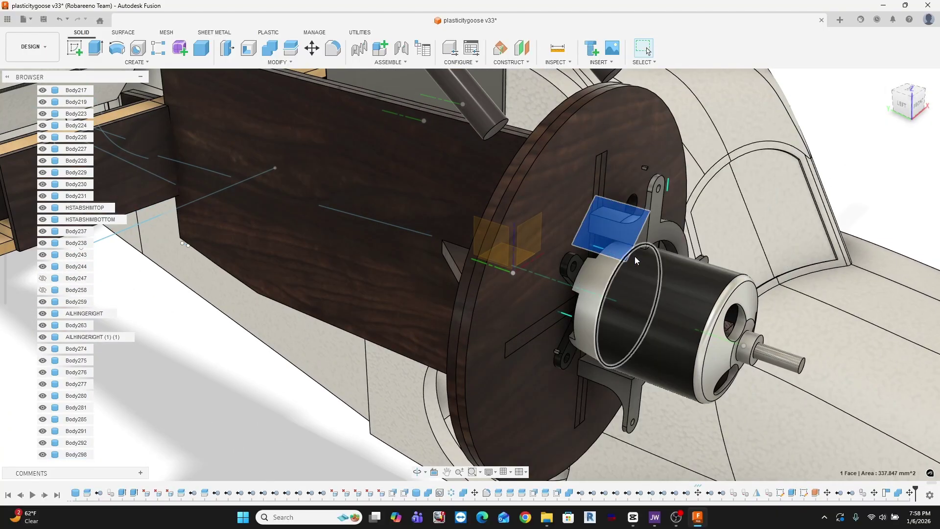
{"action": "scroll", "coordinate": [641, 260], "scroll_direction": "down", "scroll_amount": 5}
{"action": "middle_click_drag", "start_coordinate": [788, 161], "coordinate": [617, 167], "text": "shift"}
{"action": "middle_click_drag", "start_coordinate": [921, 176], "coordinate": [775, 243], "text": "shift"}
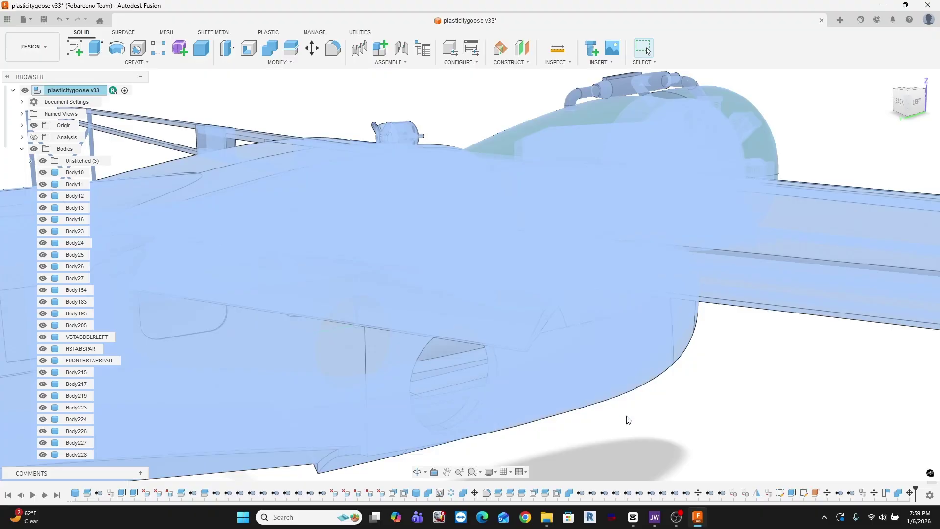
Show all bodies and zoom in on the wing engine nacelle, selecting its cowling.
{"action": "left_click", "coordinate": [628, 420]}
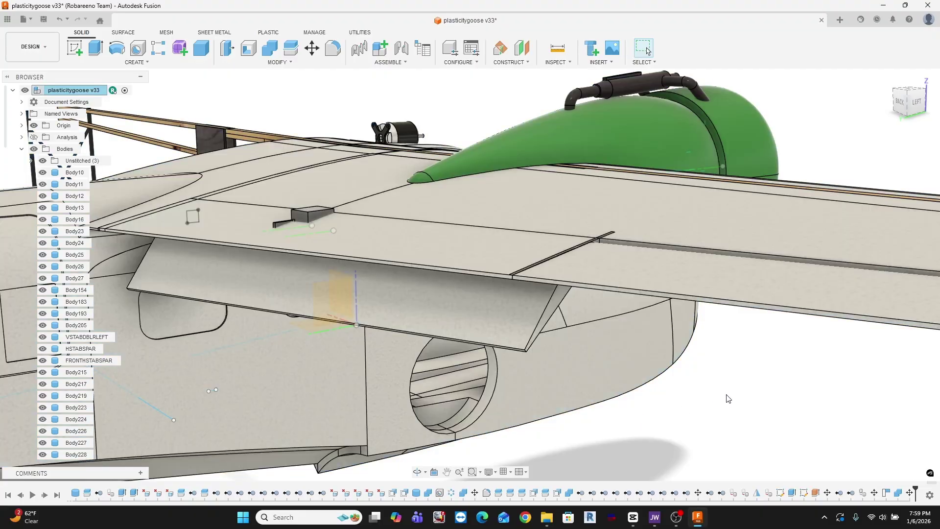
{"action": "middle_click_drag", "start_coordinate": [728, 395], "coordinate": [807, 366], "text": "shift"}
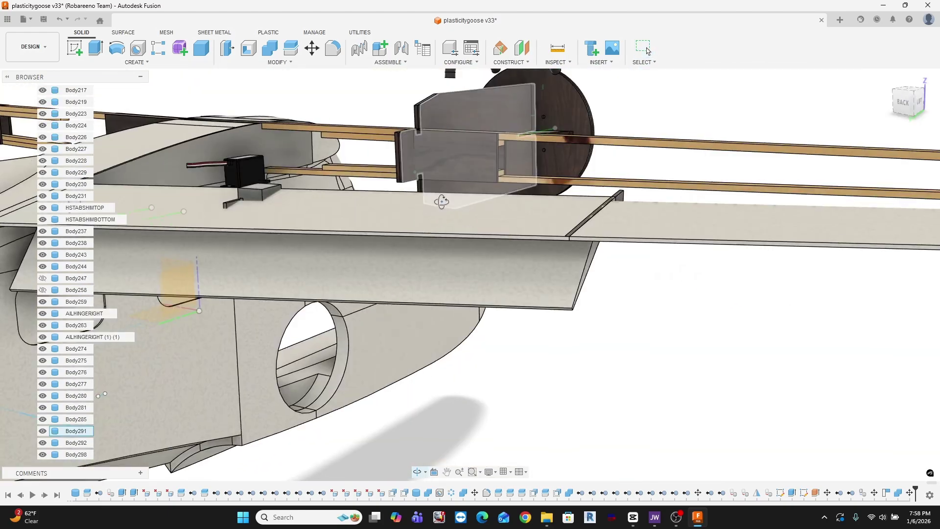
{"action": "middle_click_drag", "start_coordinate": [441, 201], "coordinate": [479, 269], "text": "shift"}
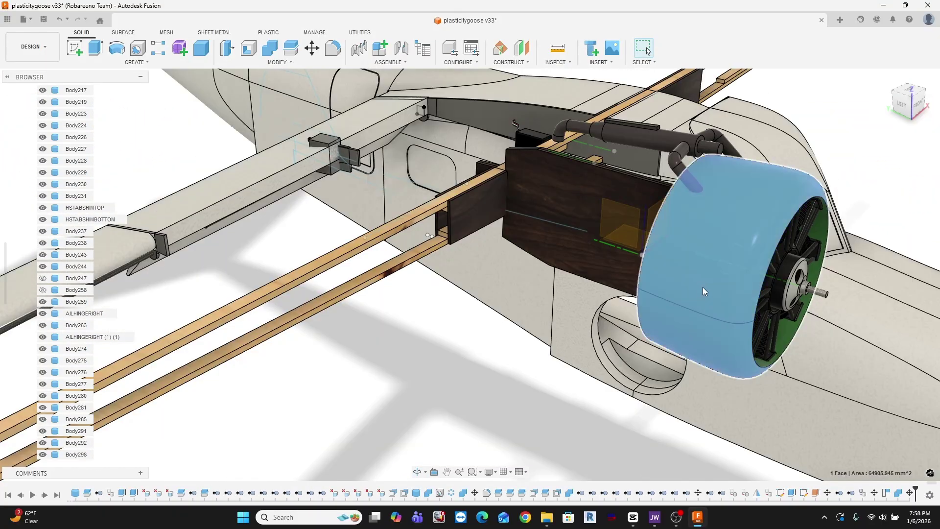
{"action": "middle_click_drag", "start_coordinate": [703, 287], "coordinate": [733, 268], "text": "shift"}
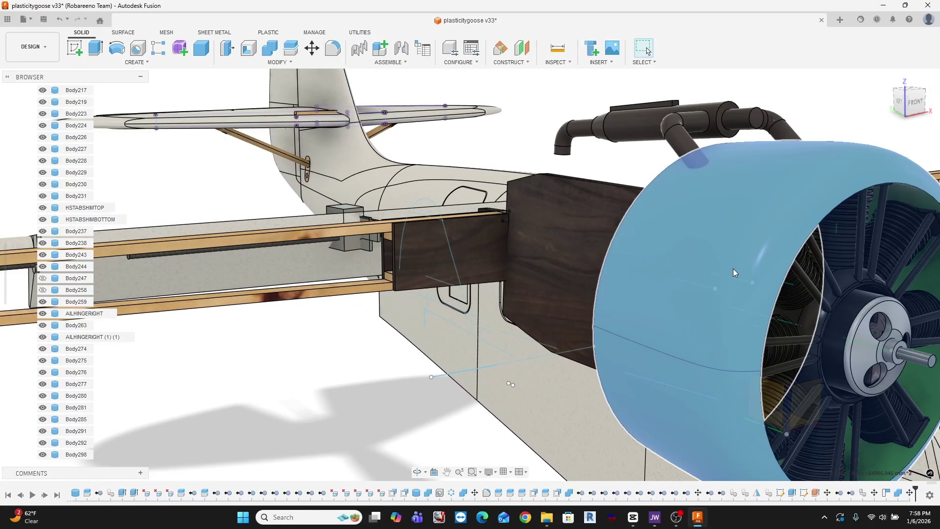
{"action": "left_click", "coordinate": [690, 298]}
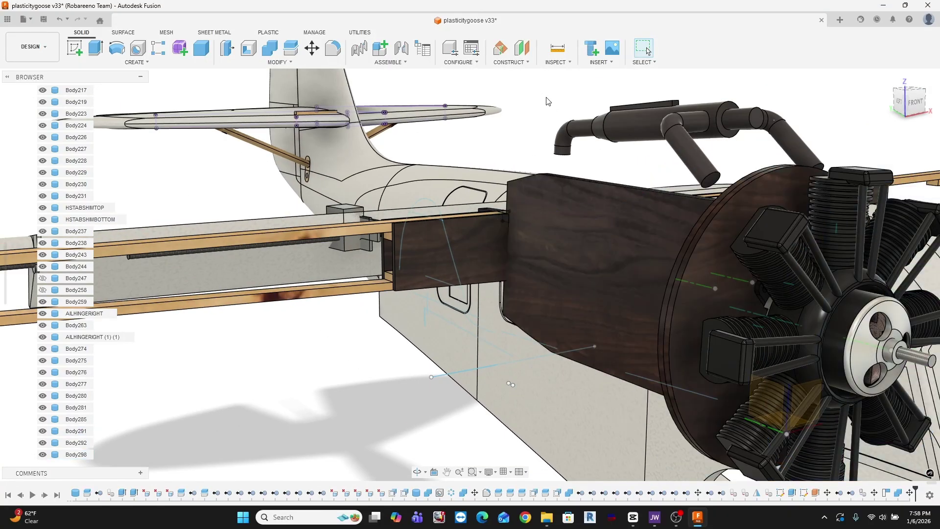
Reselect the nacelle cowling, then clear it and look around the radial engine and firewall.
{"action": "middle_click_drag", "start_coordinate": [569, 111], "coordinate": [636, 157], "text": "shift"}
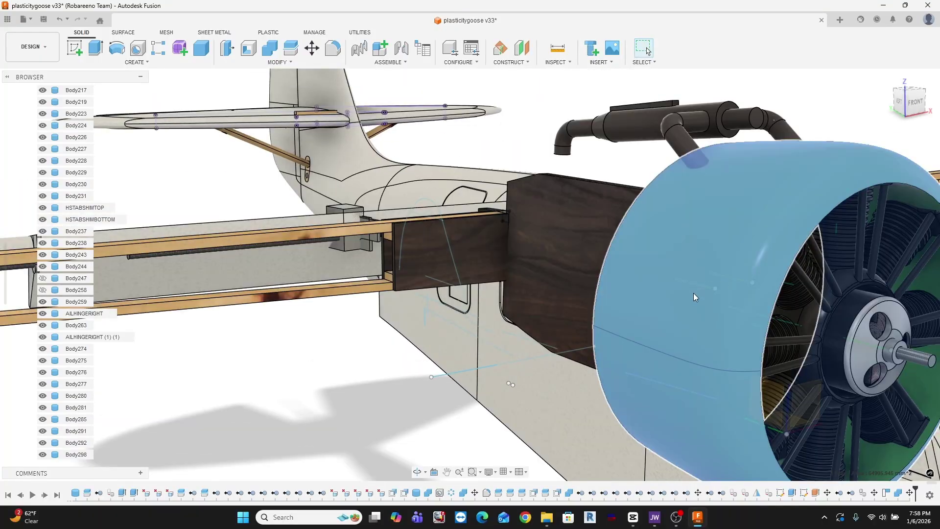
{"action": "left_click", "coordinate": [691, 298]}
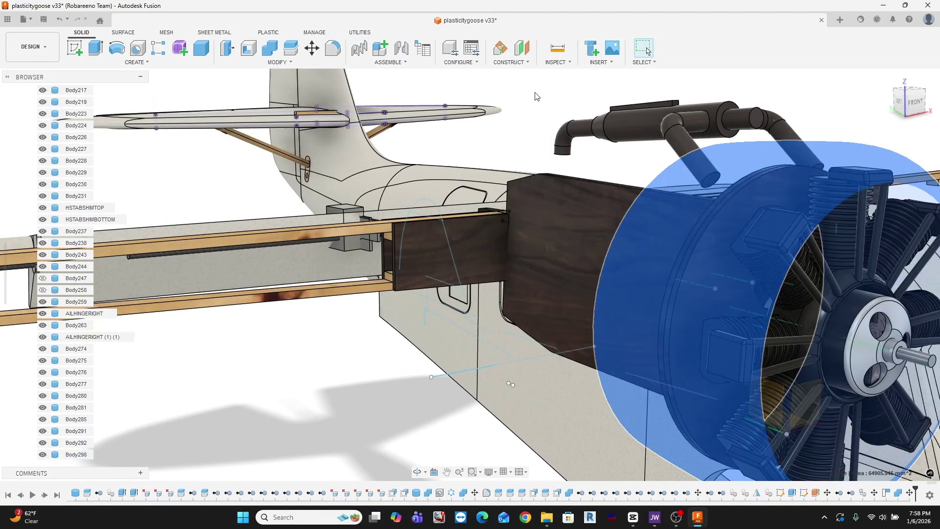
{"action": "left_click", "coordinate": [535, 96]}
{"action": "mouse_move", "coordinate": [568, 128]}
{"action": "middle_mouse_down", "text": "shift"}
{"action": "mouse_move", "coordinate": [603, 134]}
{"action": "mouse_move", "coordinate": [564, 137]}
{"action": "middle_mouse_up", "text": "shift"}
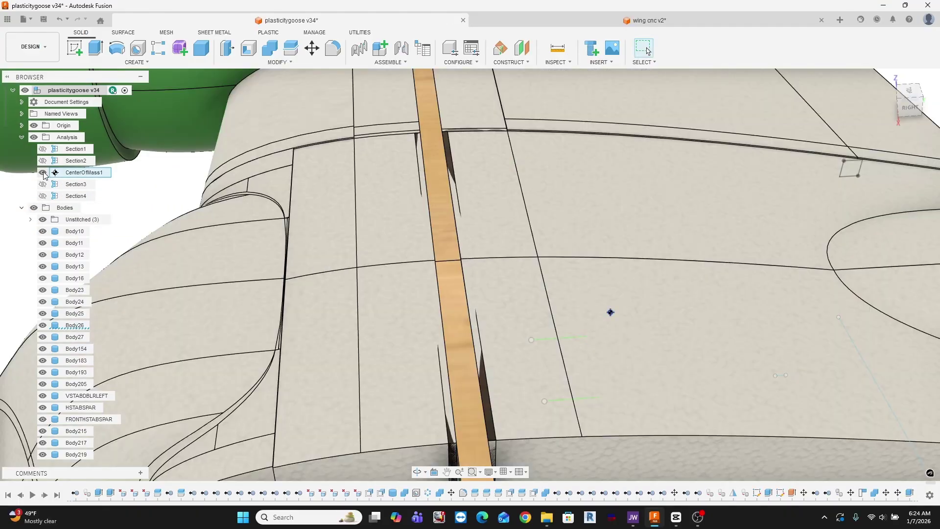